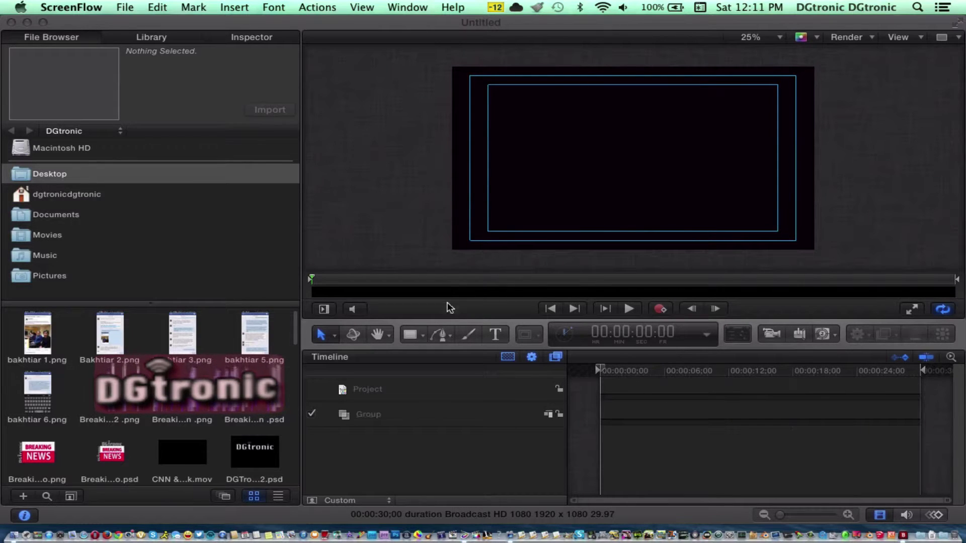
With the Paint Stroke tool, draw two freehand strokes near the canvas's upper left for the H.
left_click(472, 334)
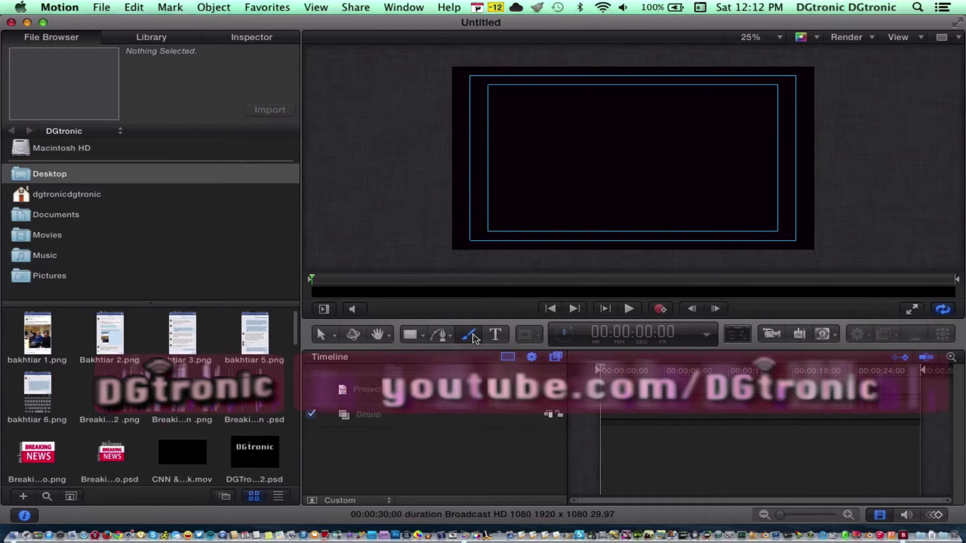
left_click(470, 336)
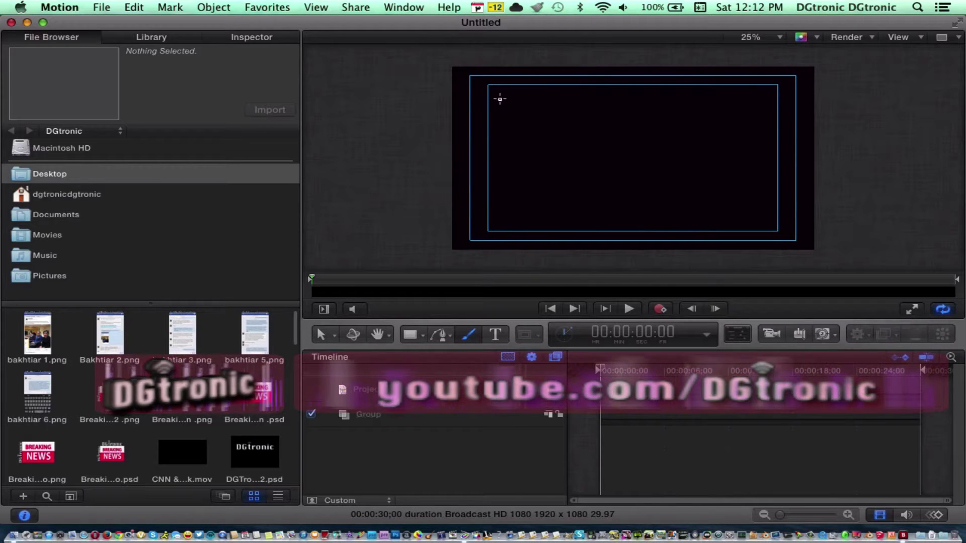
mouse_move(499, 99)
left_mouse_down()
mouse_move(503, 149)
mouse_move(503, 121)
mouse_move(543, 122)
mouse_move(541, 108)
left_mouse_up()
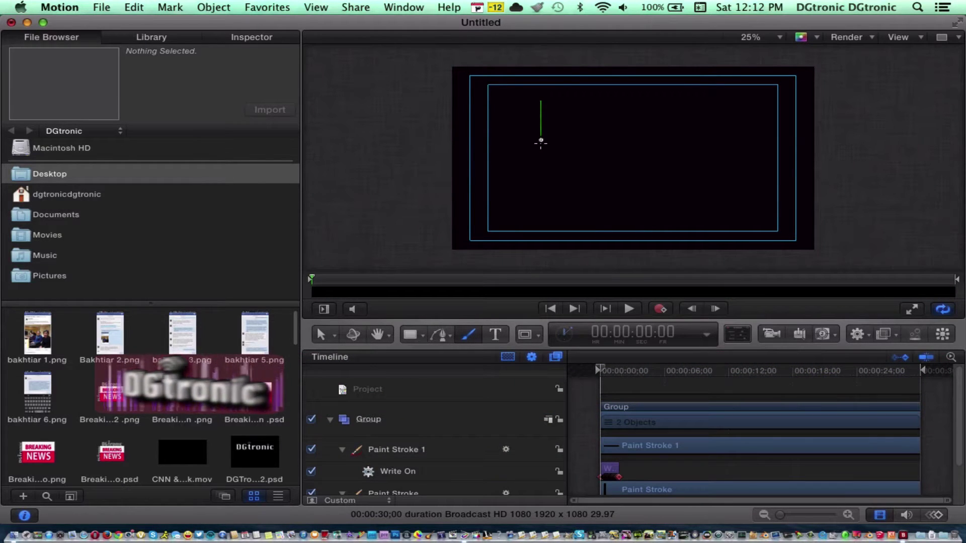
left_click_drag(543, 150, 543, 151)
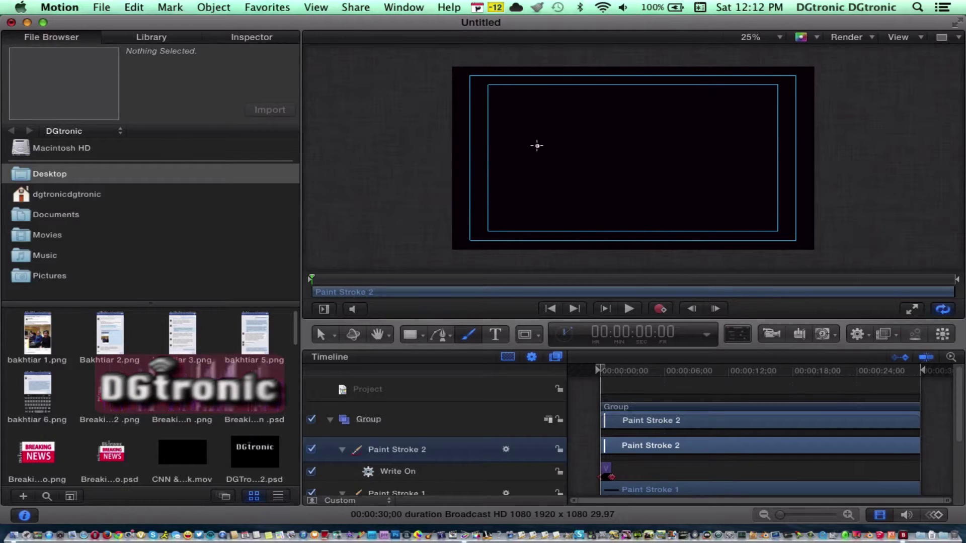
Play the Write On preview, pause it around 4 seconds, and marquee-select all the paint stroke layers.
left_click(628, 308)
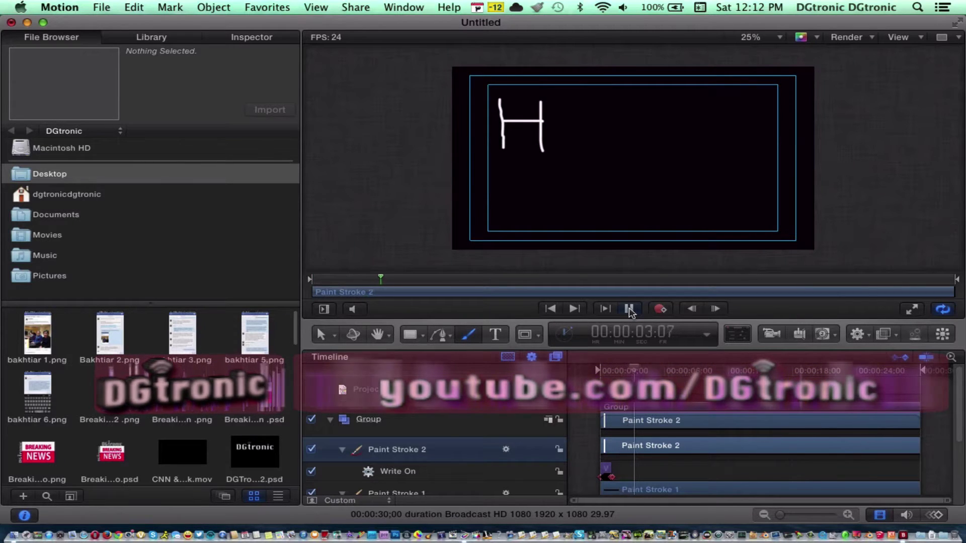
left_click(629, 310)
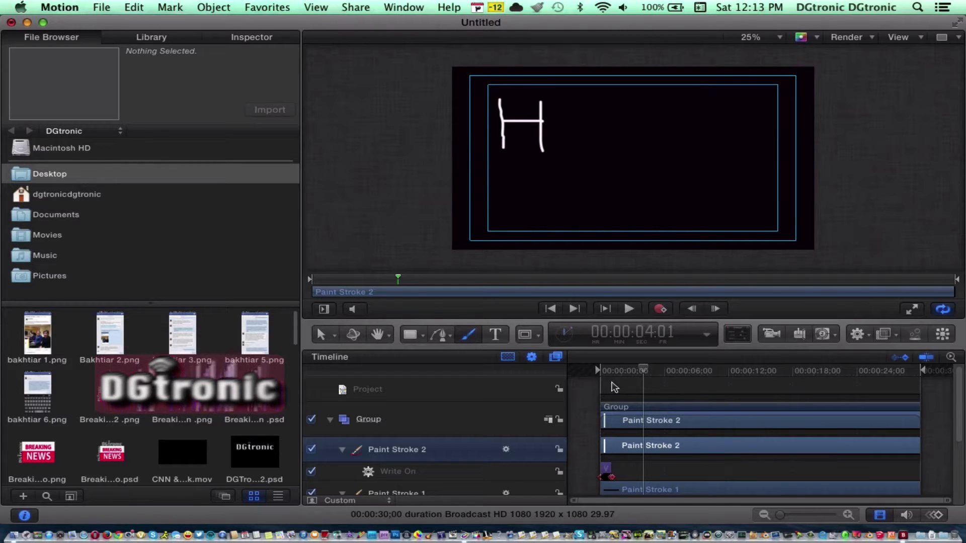
mouse_move(613, 411)
left_mouse_down()
mouse_move(629, 442)
mouse_move(692, 490)
left_mouse_up()
Delete the old strokes, repaint the H's left upright, and advance the playhead to reveal it.
key("Delete")
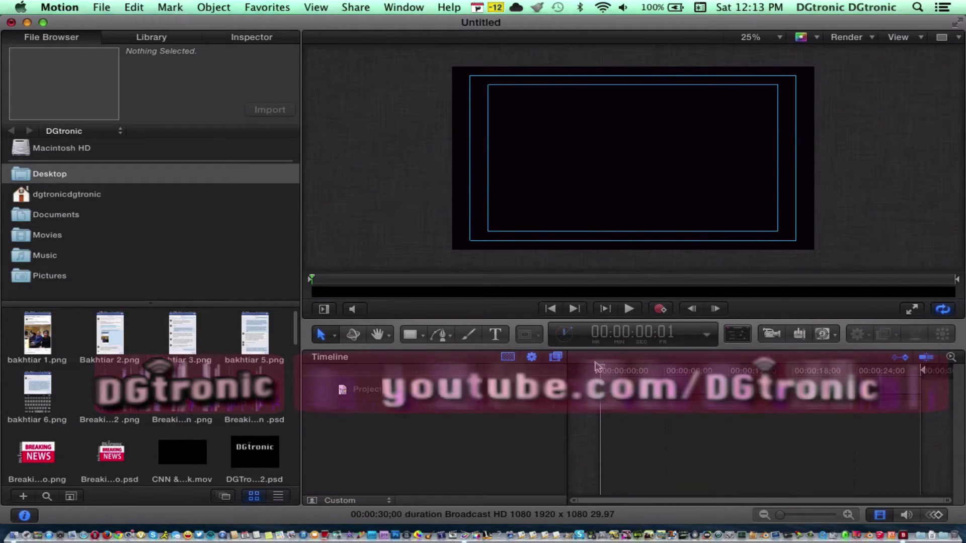
left_click(464, 336)
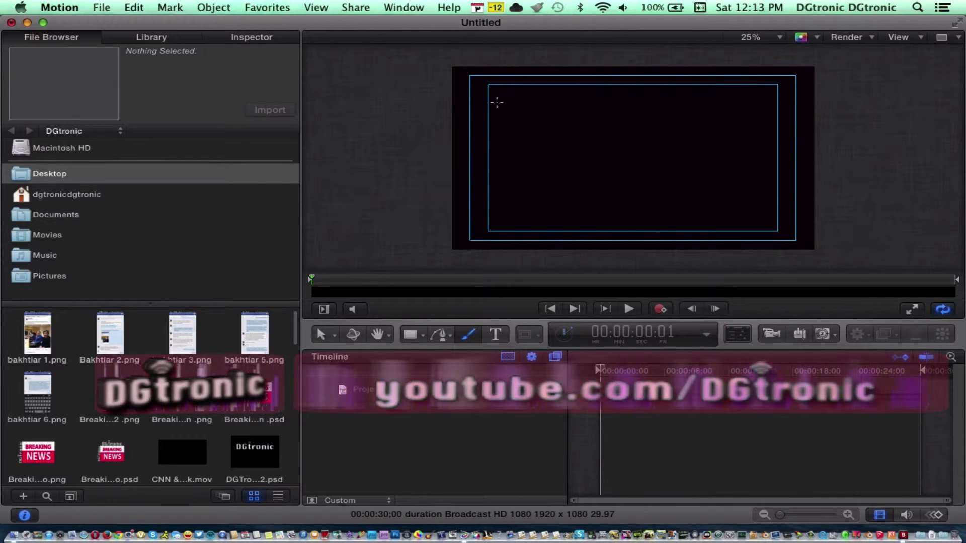
left_click_drag(494, 101, 499, 147)
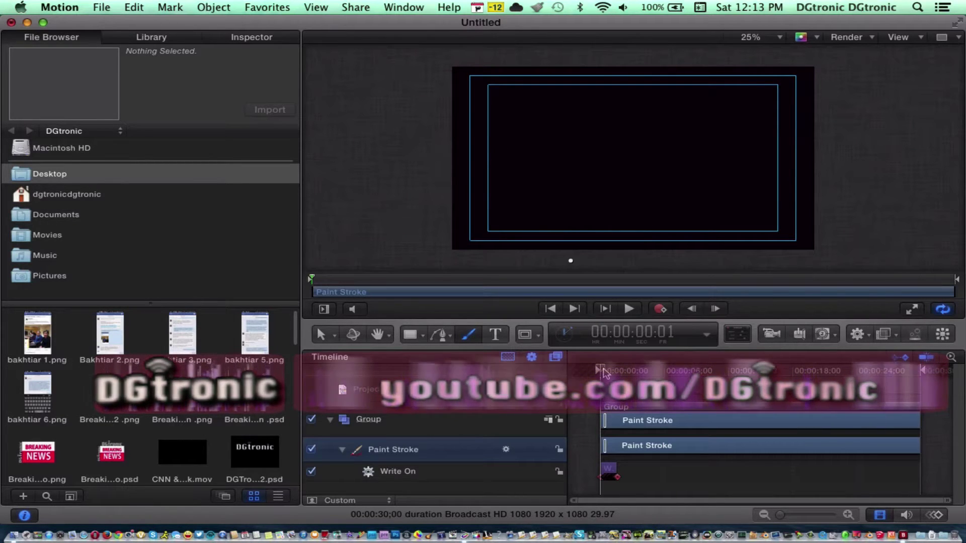
left_click_drag(604, 372, 615, 373)
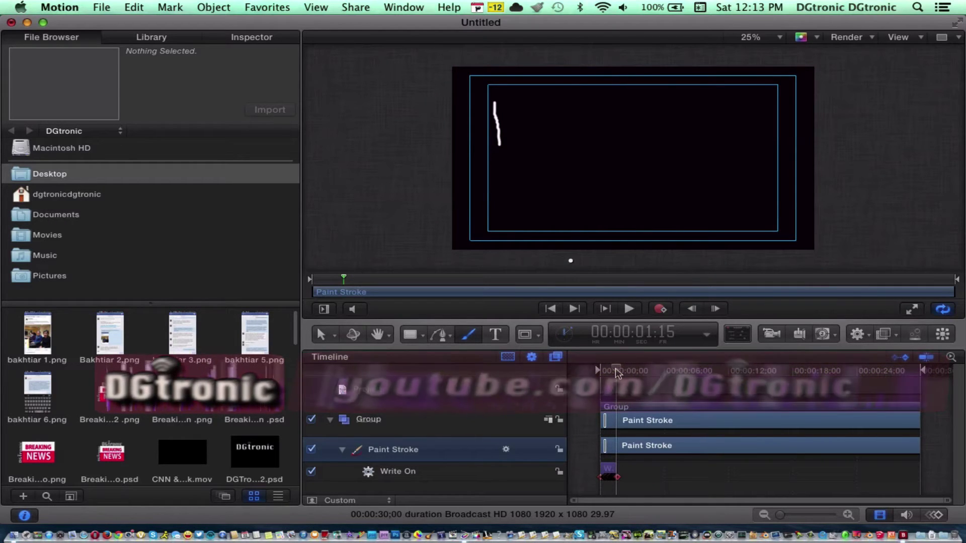
Paint the H's crossbar and right upright, scrubbing forward between strokes, then play the preview.
left_click(497, 121)
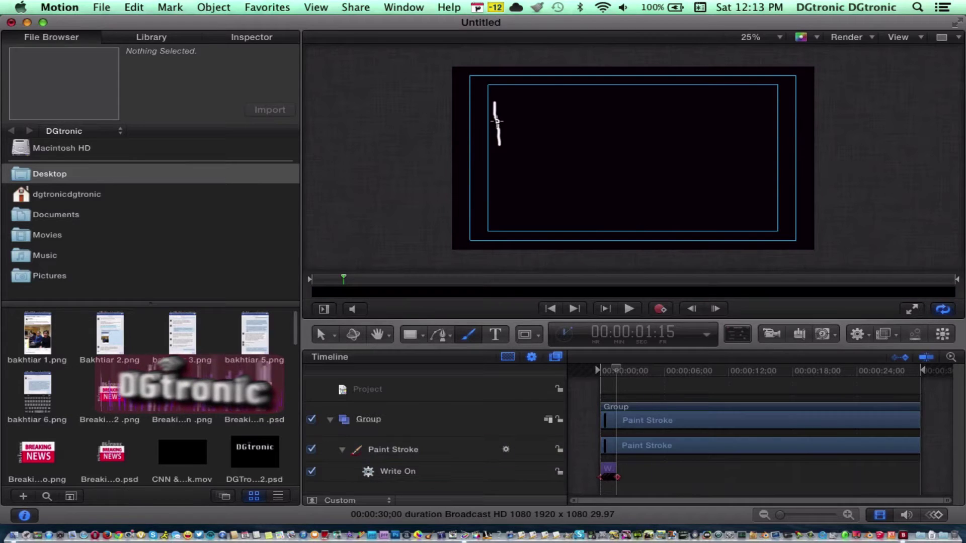
left_click(526, 120)
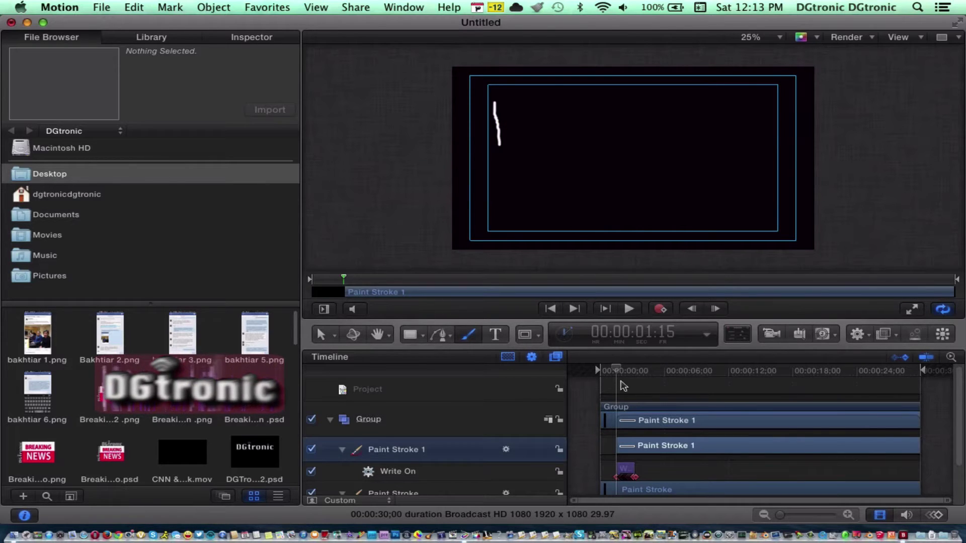
left_click_drag(616, 370, 639, 374)
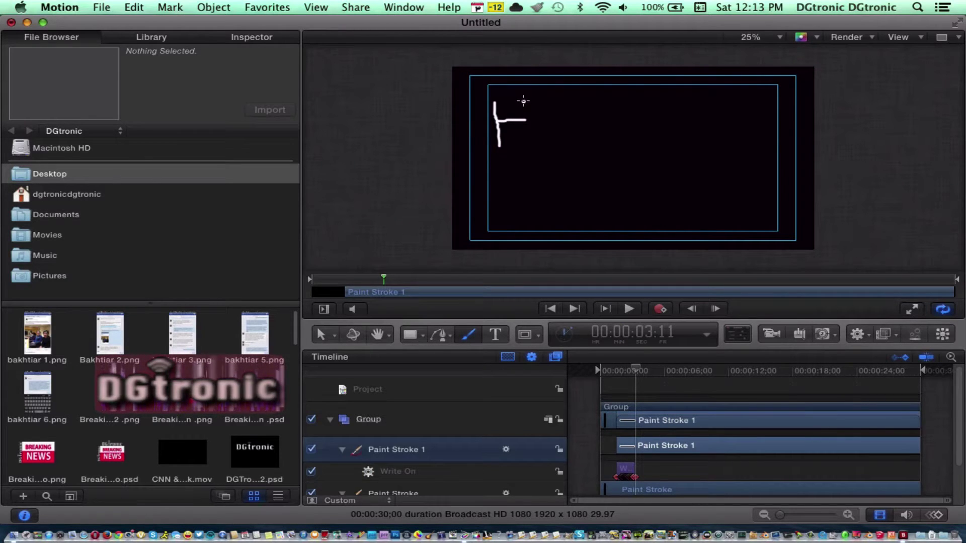
key("super+shift+a")
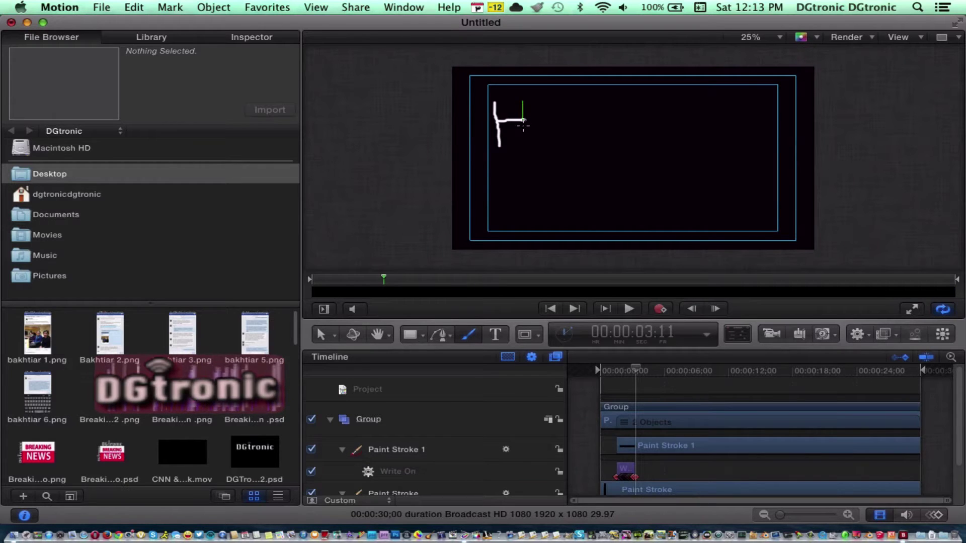
left_click_drag(524, 136, 524, 140)
mouse_move(636, 373)
left_mouse_down()
mouse_move(664, 375)
mouse_move(601, 372)
left_mouse_up()
left_click(629, 309)
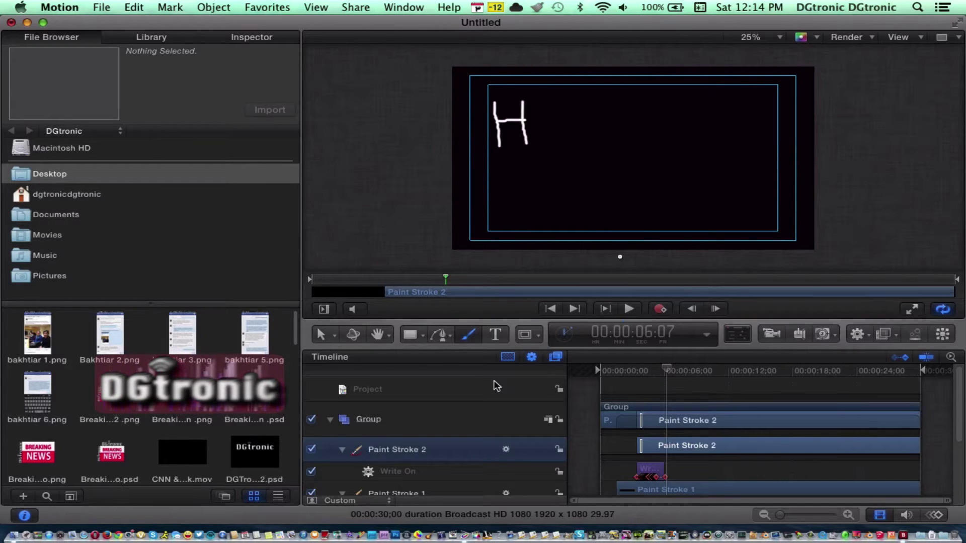
Paint the letter e and the first l, advancing the playhead after each.
left_click(542, 128)
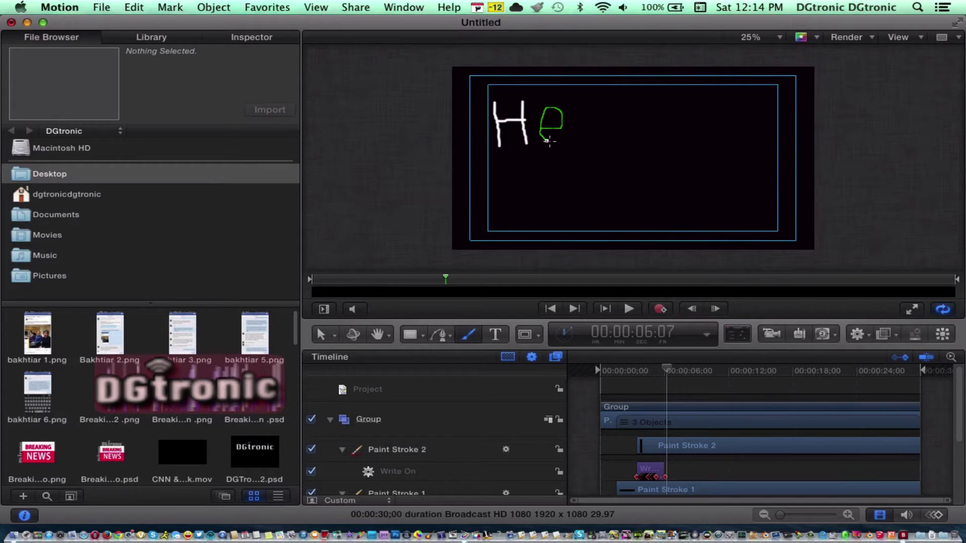
left_click(562, 139)
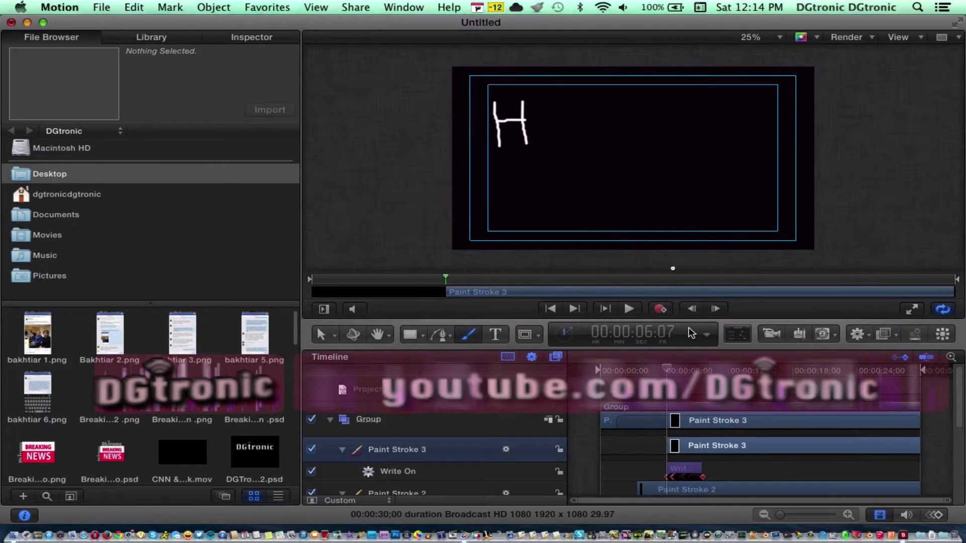
left_click_drag(666, 372, 680, 372)
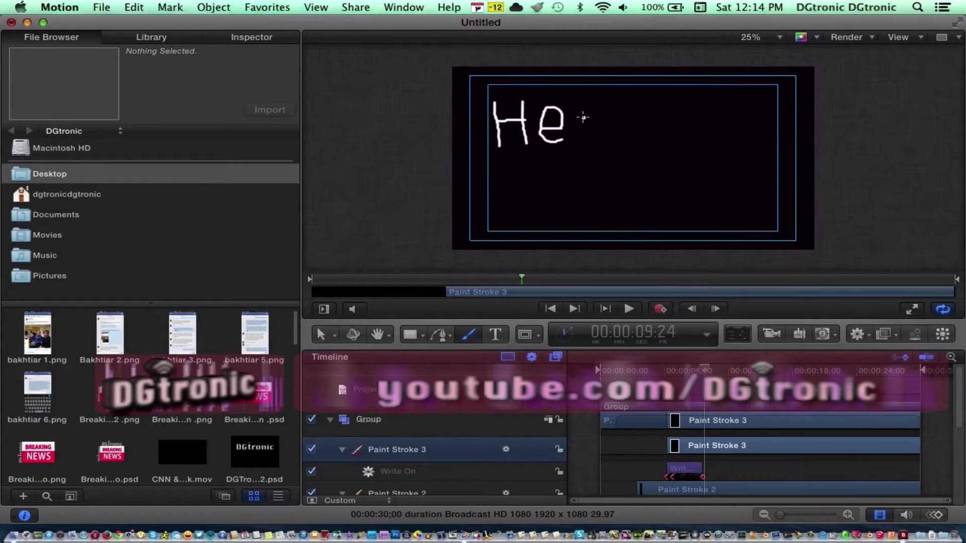
left_click_drag(579, 101, 577, 132)
left_click_drag(704, 370, 717, 372)
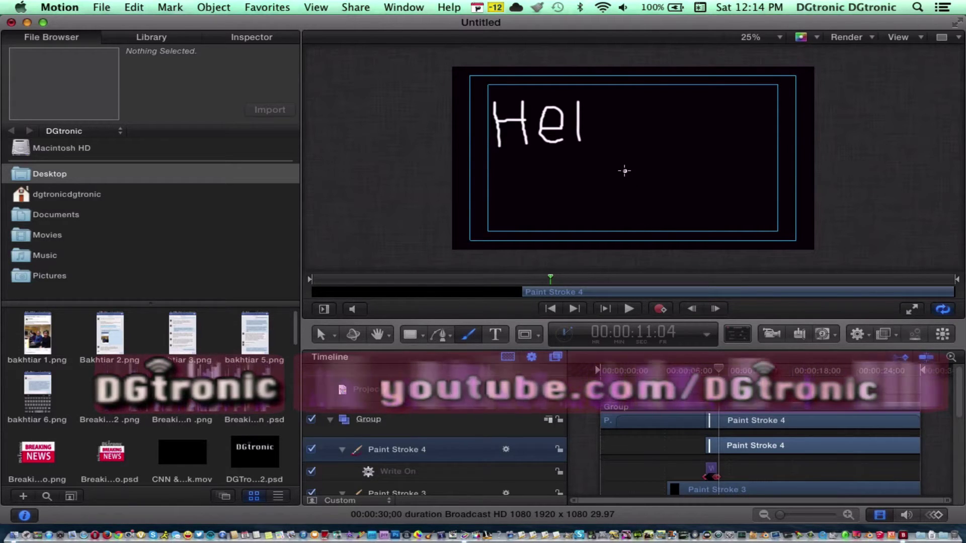
Paint the second l and the o after Hell, advancing the playhead to check them.
left_click_drag(595, 102, 599, 139)
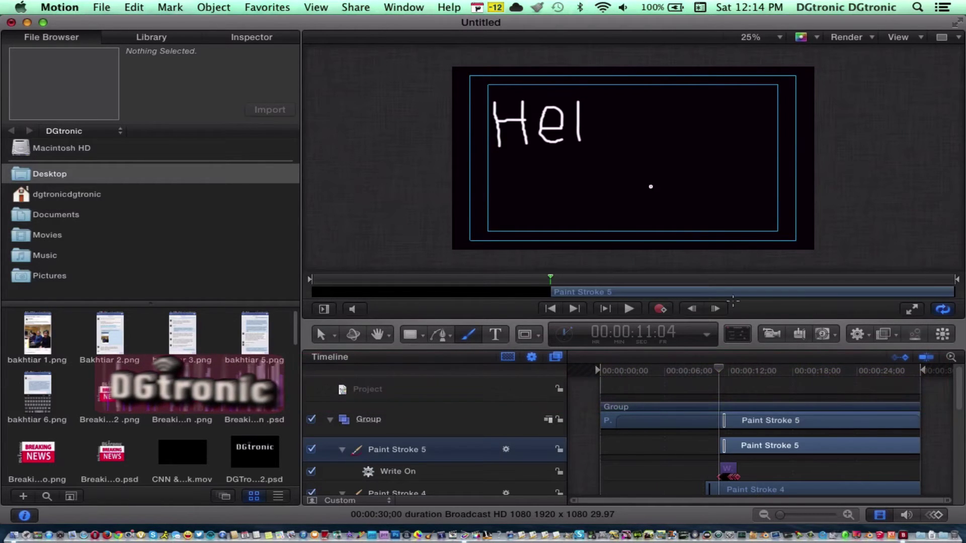
left_click_drag(718, 373, 741, 374)
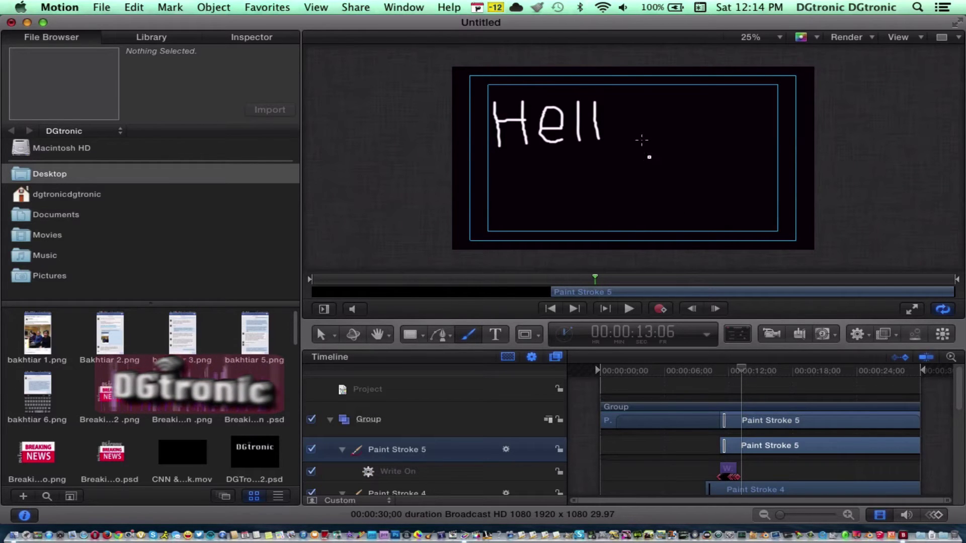
left_click(618, 110)
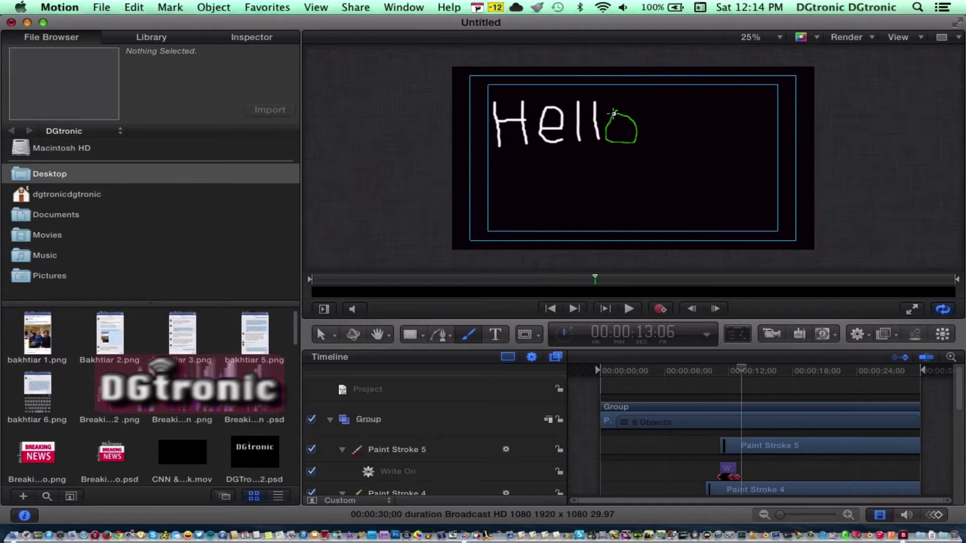
left_click_drag(613, 113, 613, 115)
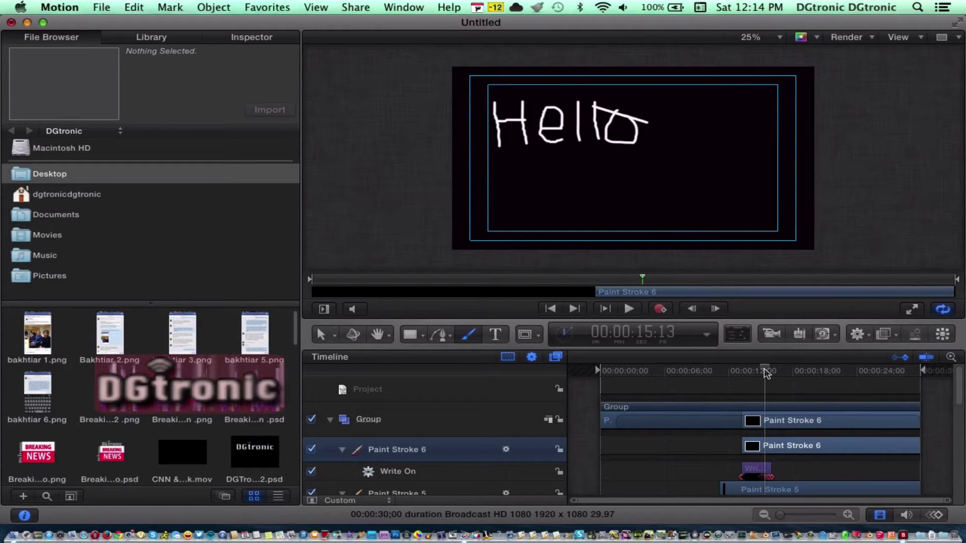
left_click_drag(764, 372, 764, 373)
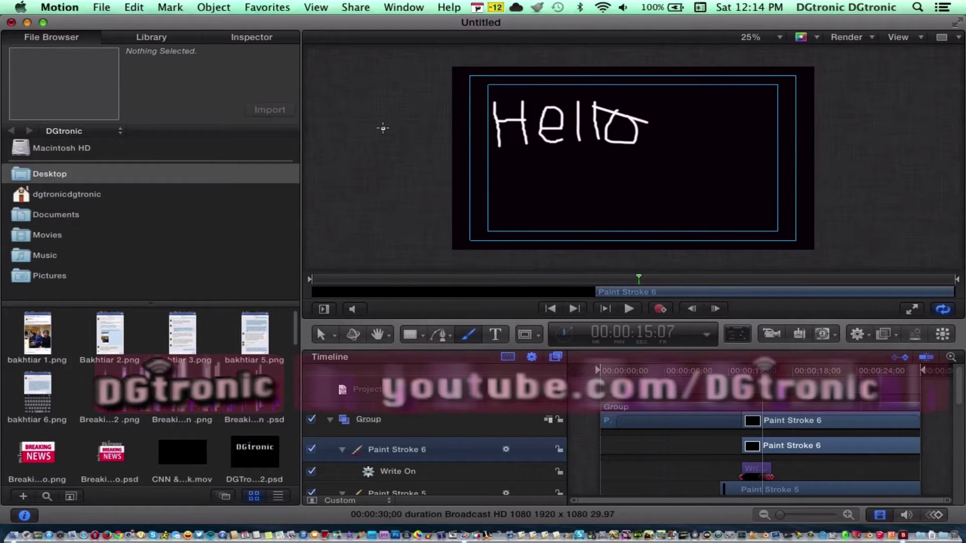
Undo the badly drawn o with Edit > Undo Add Shape and paint a rounder o after Hell.
left_click(134, 9)
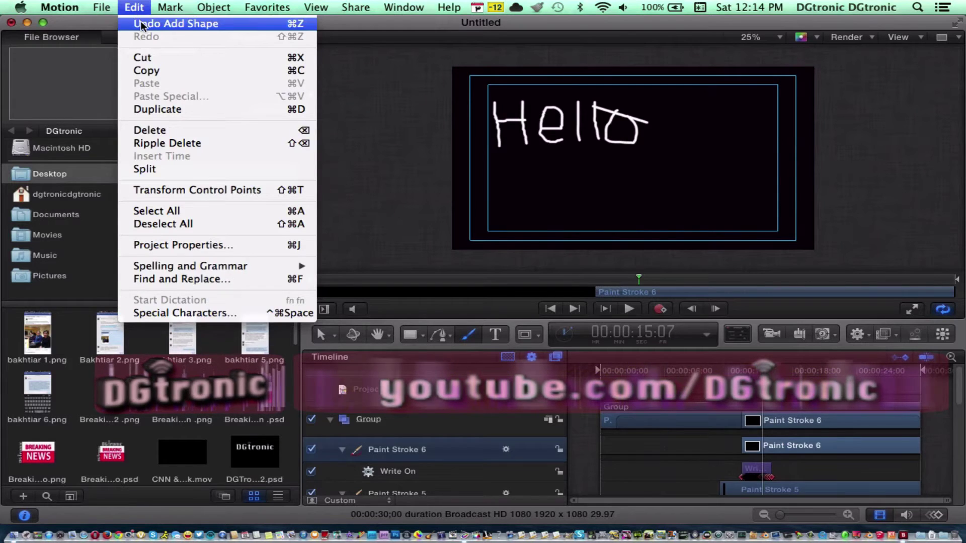
left_click(135, 24)
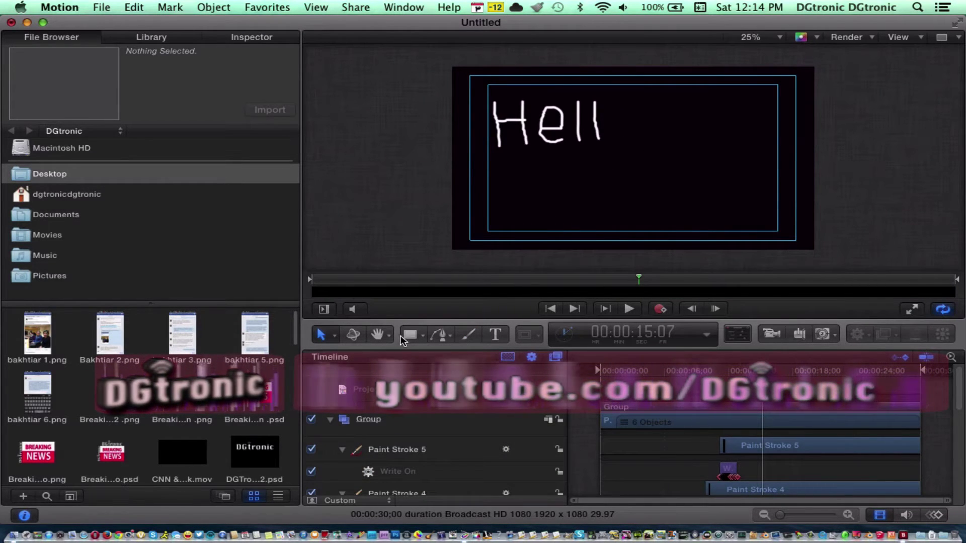
key("p")
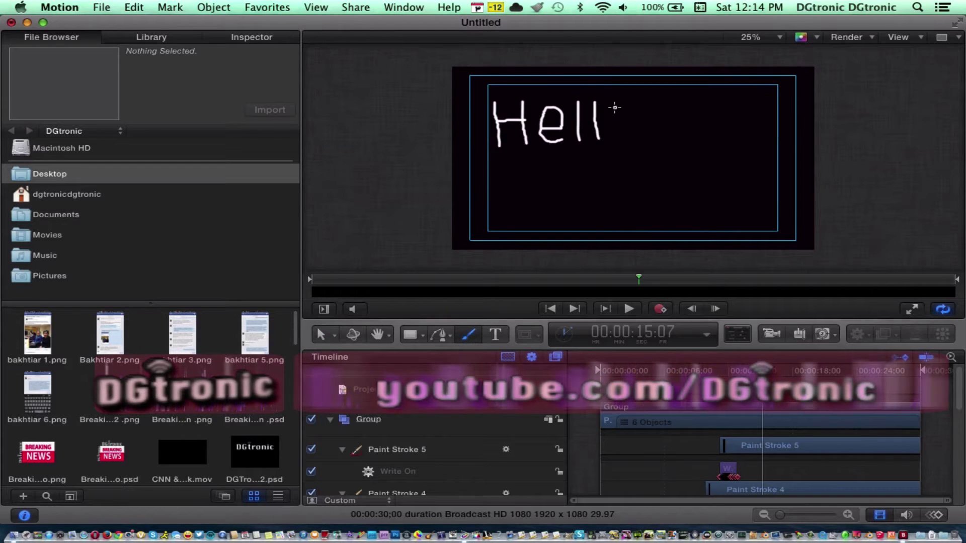
mouse_move(619, 117)
left_mouse_down()
mouse_move(608, 126)
mouse_move(626, 137)
mouse_move(637, 120)
mouse_move(625, 114)
left_mouse_up()
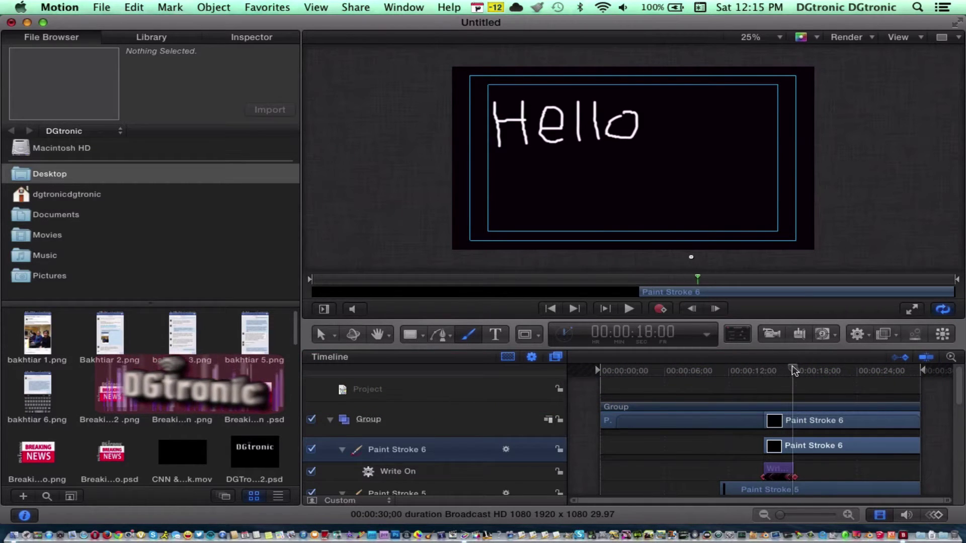
Rewind and preview the Write On animation, moving the o's write-on to start earlier.
left_click_drag(714, 366, 600, 355)
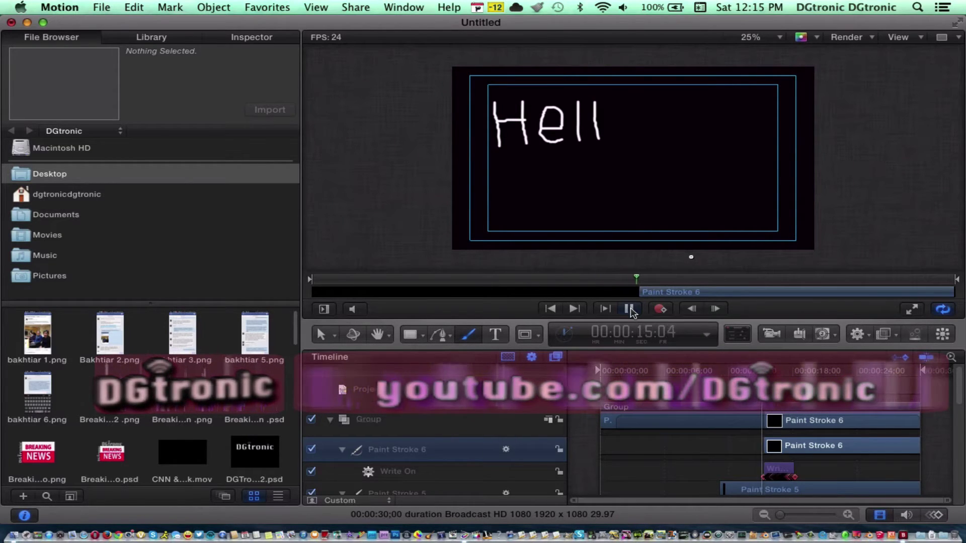
left_click(629, 309)
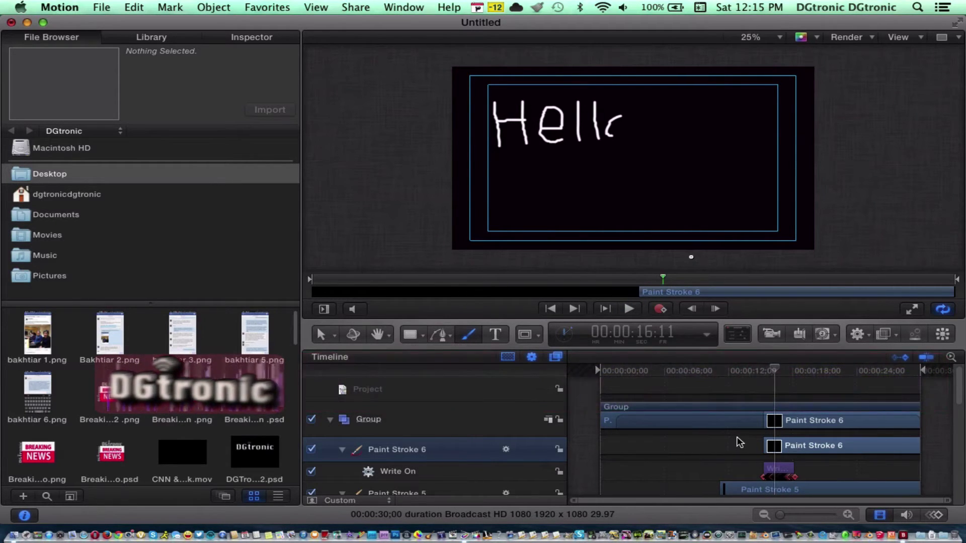
left_click_drag(802, 445, 791, 451)
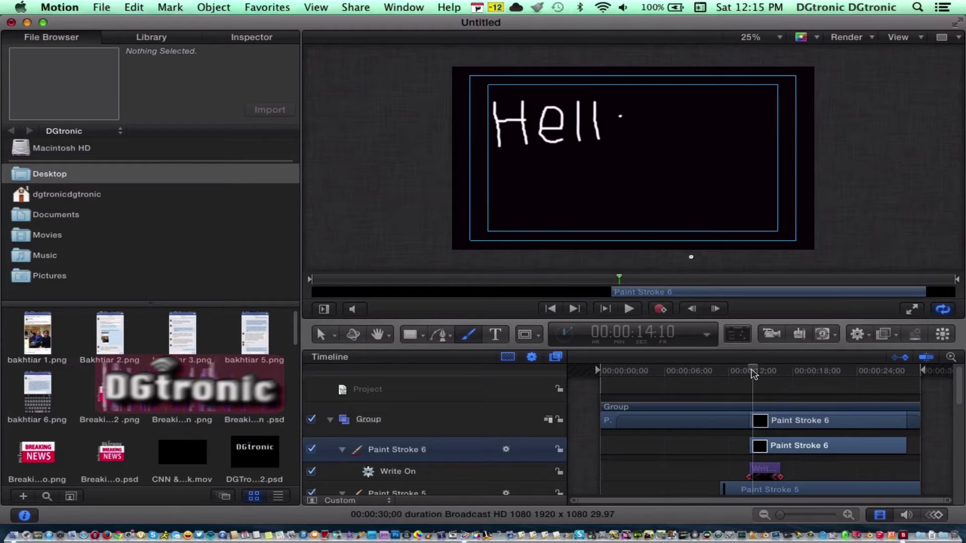
left_click_drag(717, 378, 594, 380)
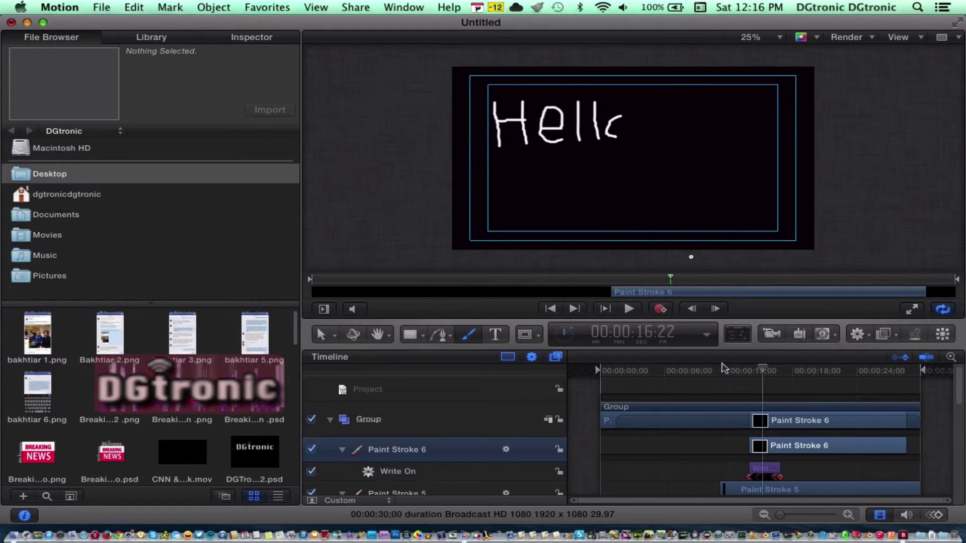
left_click_drag(708, 369, 664, 368)
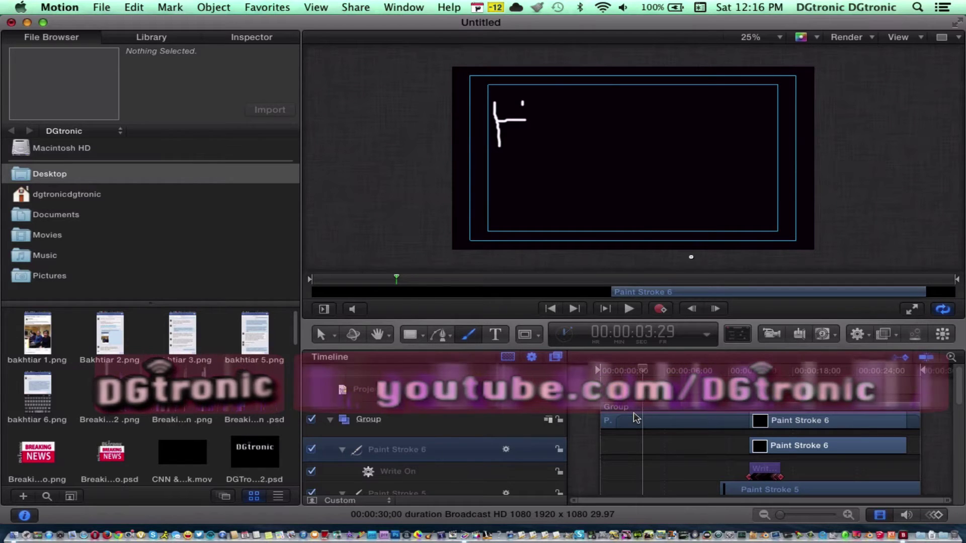
With the Select tool, set the strokes' Blending Opacity to 28.8%, then play back and deselect.
key("s")
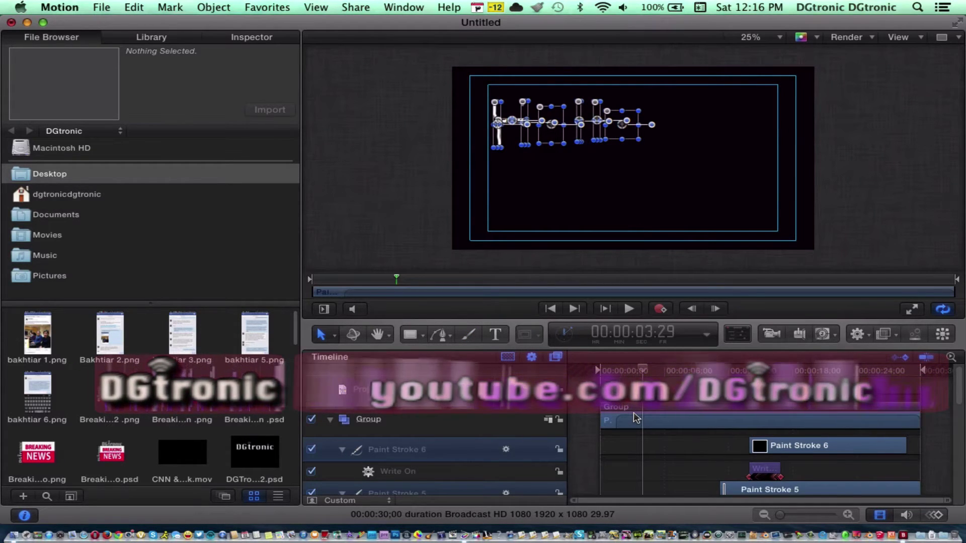
left_click(251, 39)
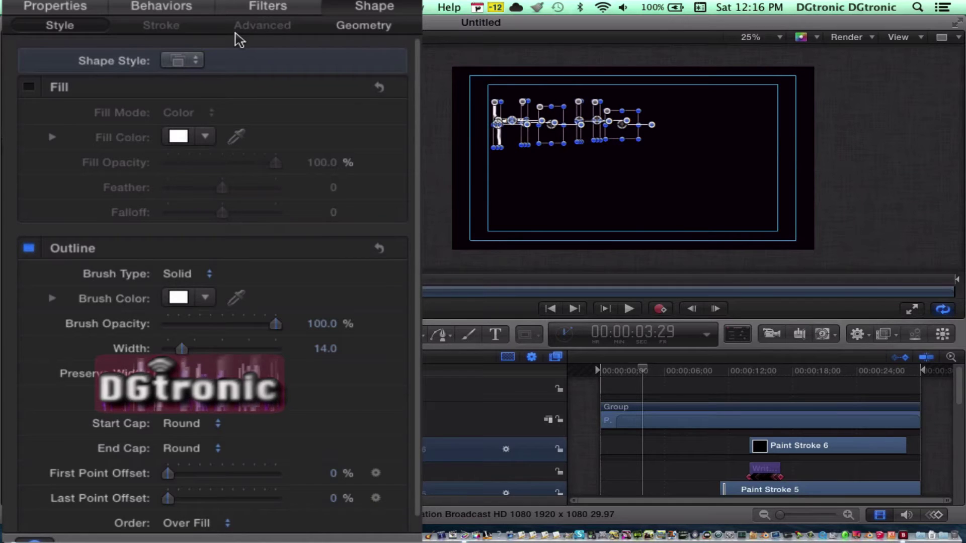
left_click(71, 10)
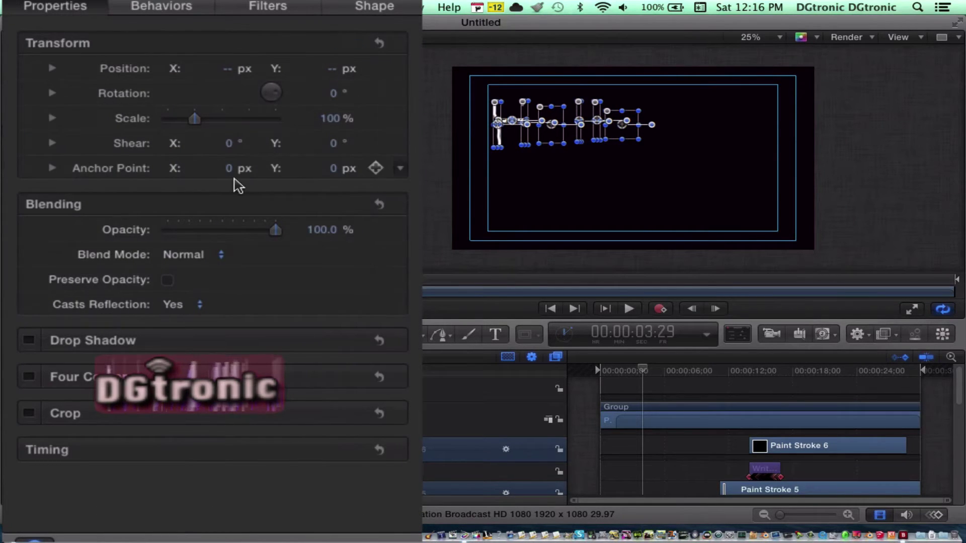
left_click_drag(277, 234, 200, 238)
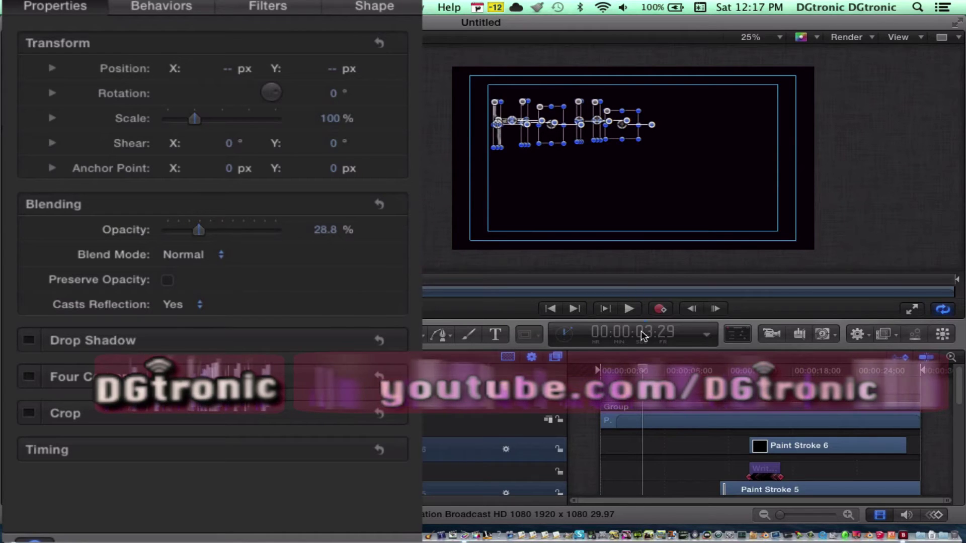
left_click(629, 308)
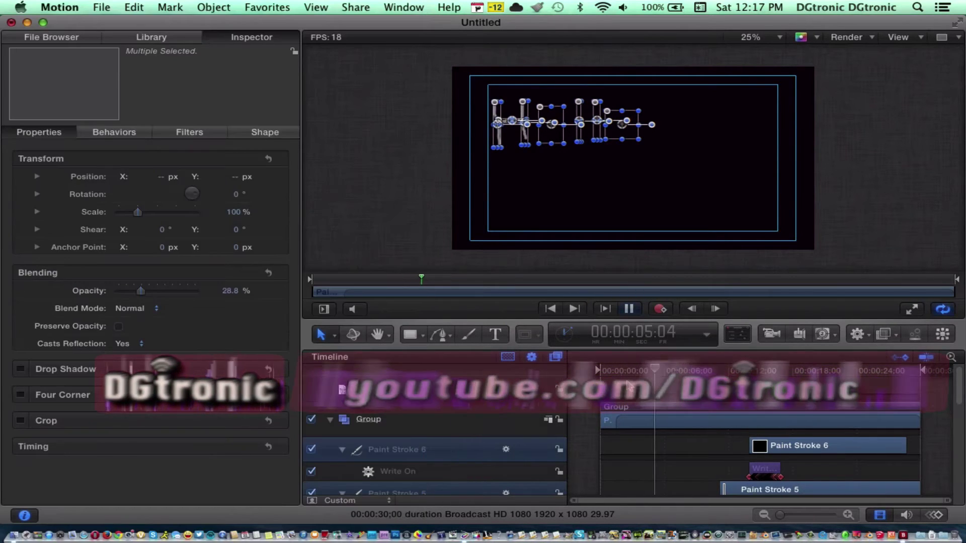
left_click(628, 383)
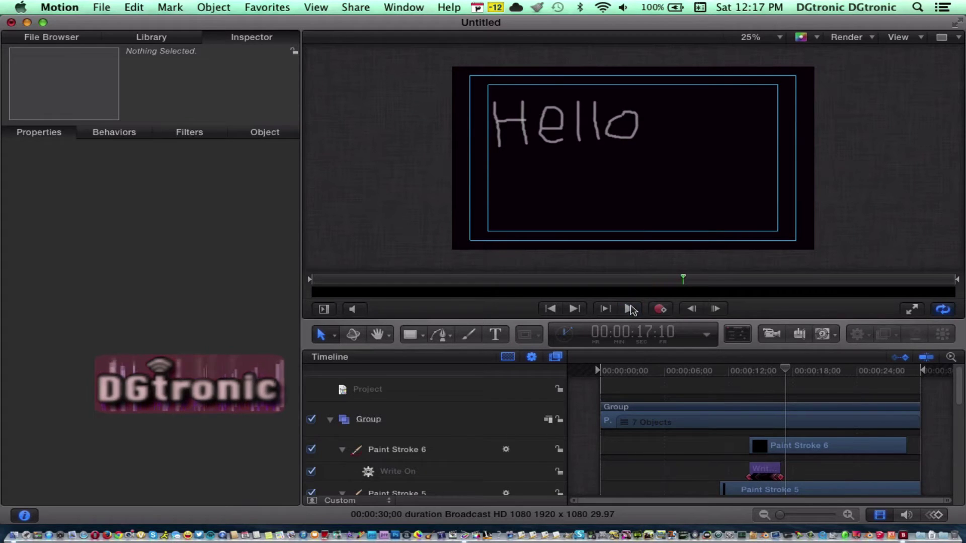
Select all seven Hello strokes, set Opacity back to 100%, and show their Shape style settings.
left_click(711, 420)
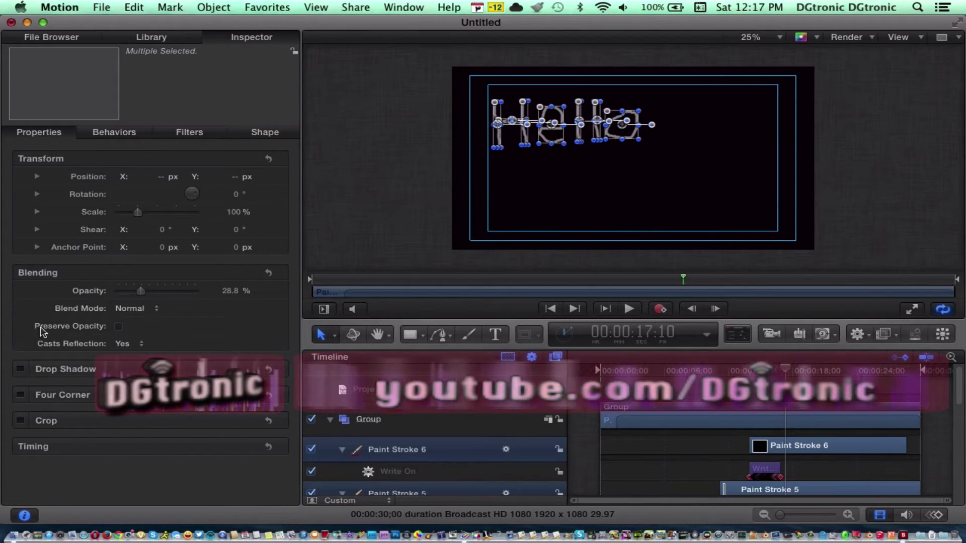
left_click_drag(142, 293, 248, 301)
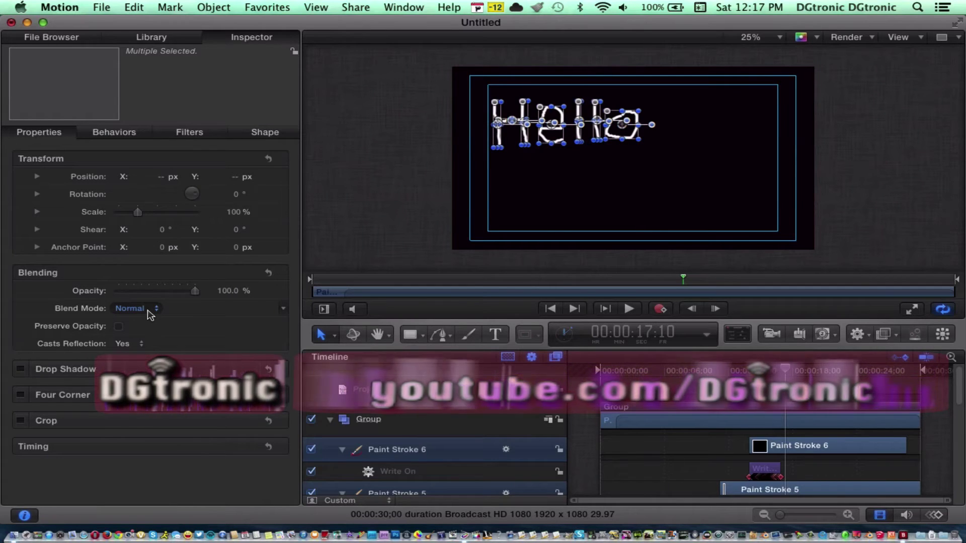
left_click(104, 133)
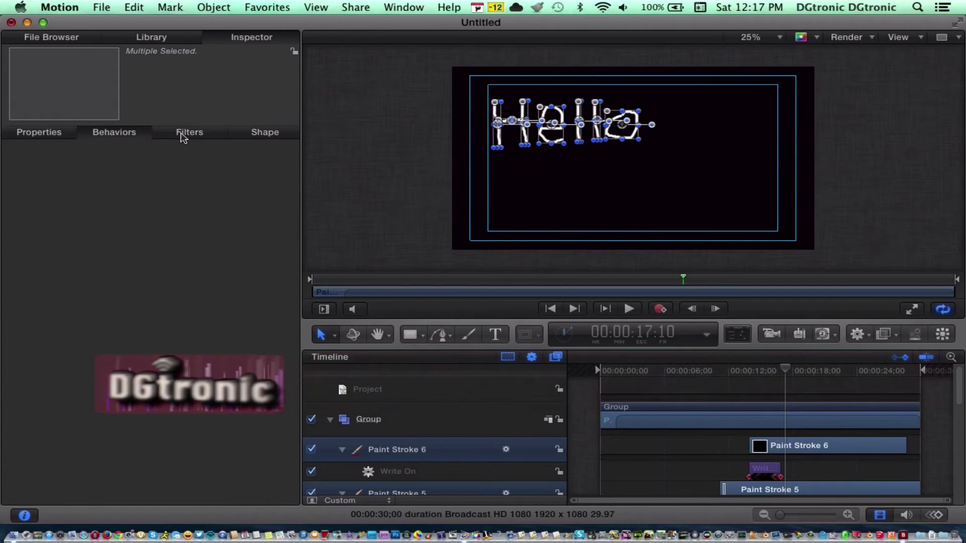
left_click(253, 137)
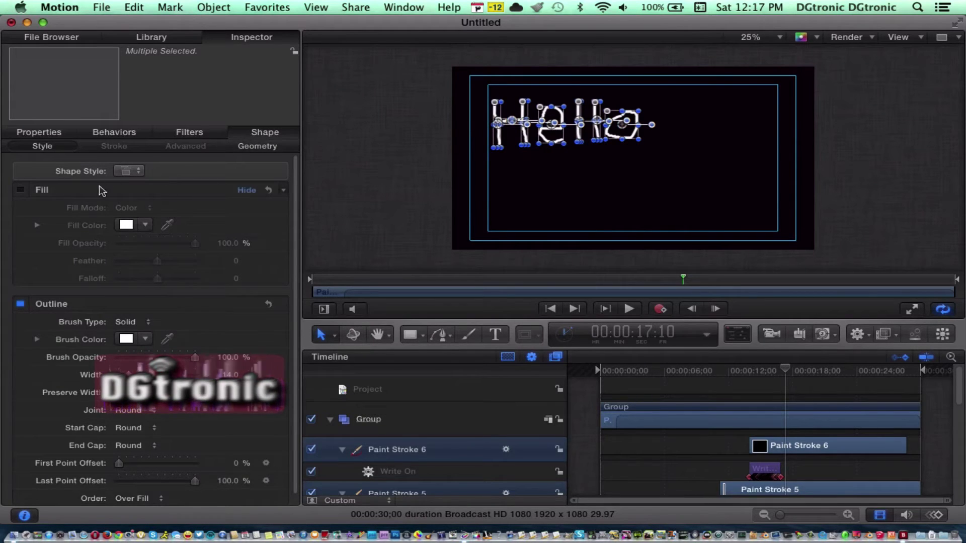
Set the strokes' Brush Type to Airbrush, leaving Fill turned off.
left_click(20, 191)
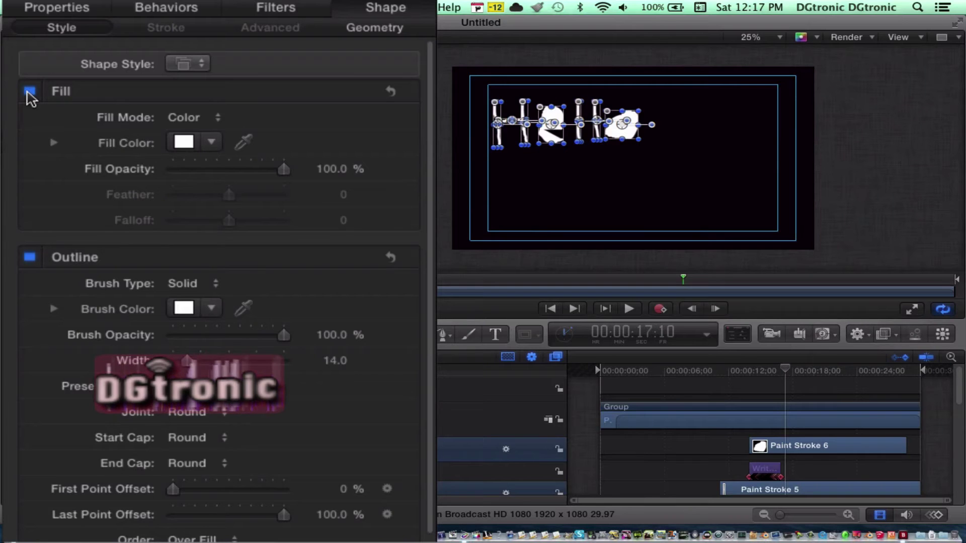
left_click(30, 91)
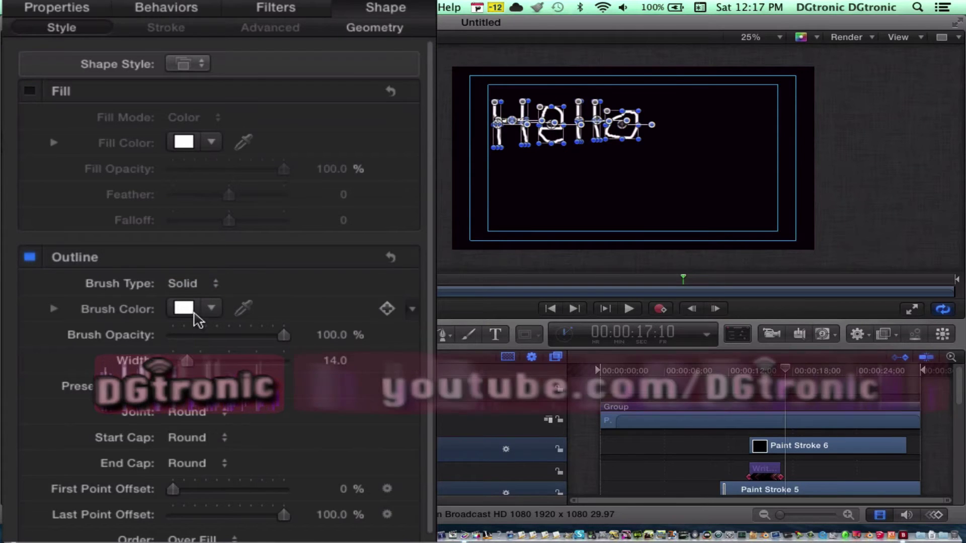
left_click(217, 285)
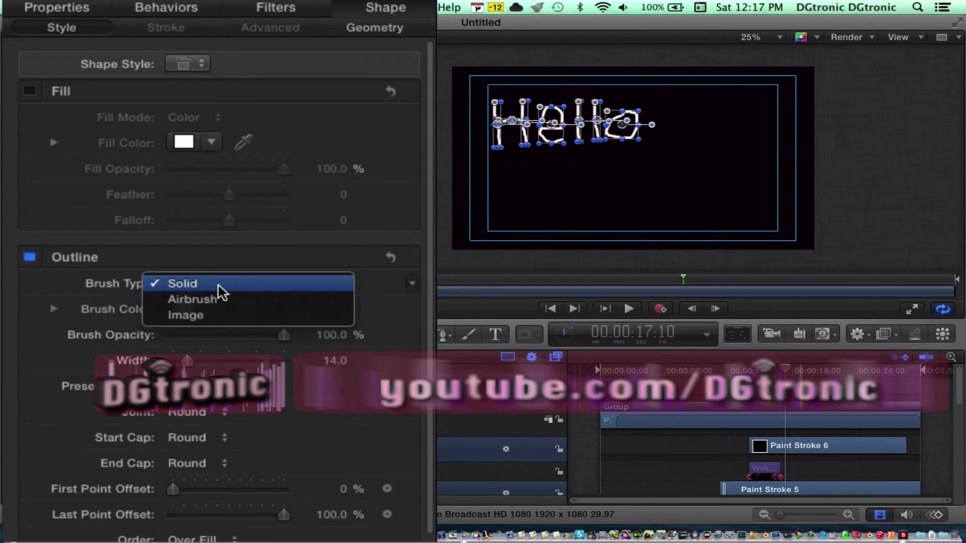
left_click(151, 333)
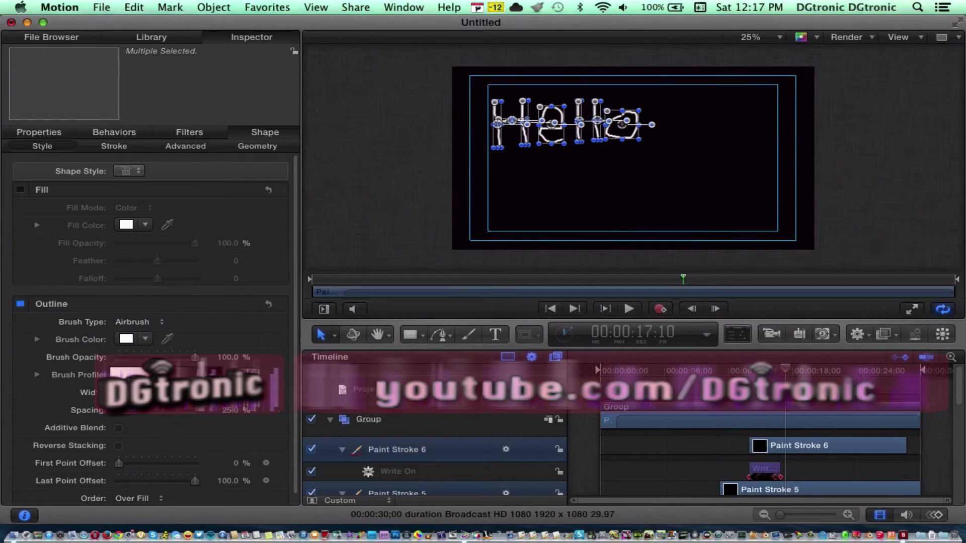
Deselect everything, then select the o stroke, Paint Stroke 6, on its own.
left_click(729, 472)
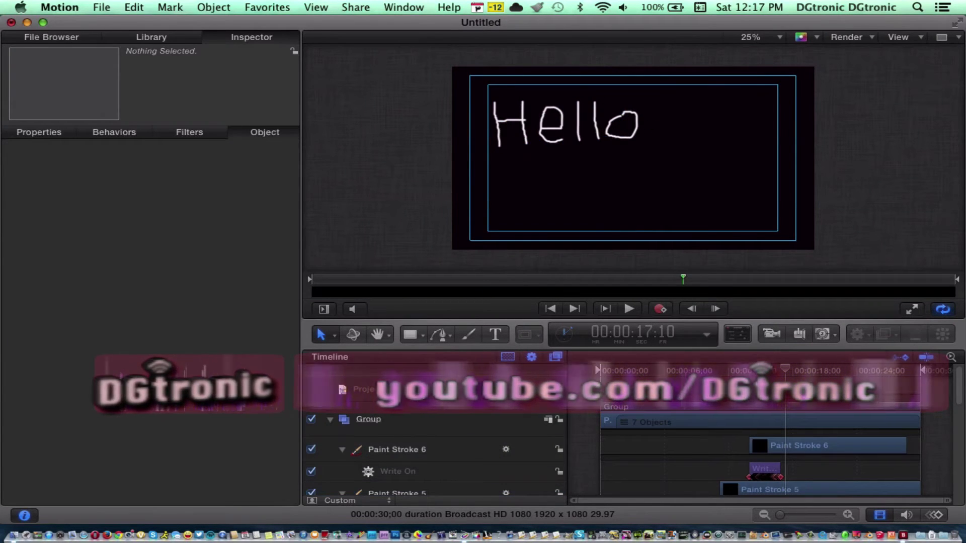
left_click(703, 409)
left_click(415, 449)
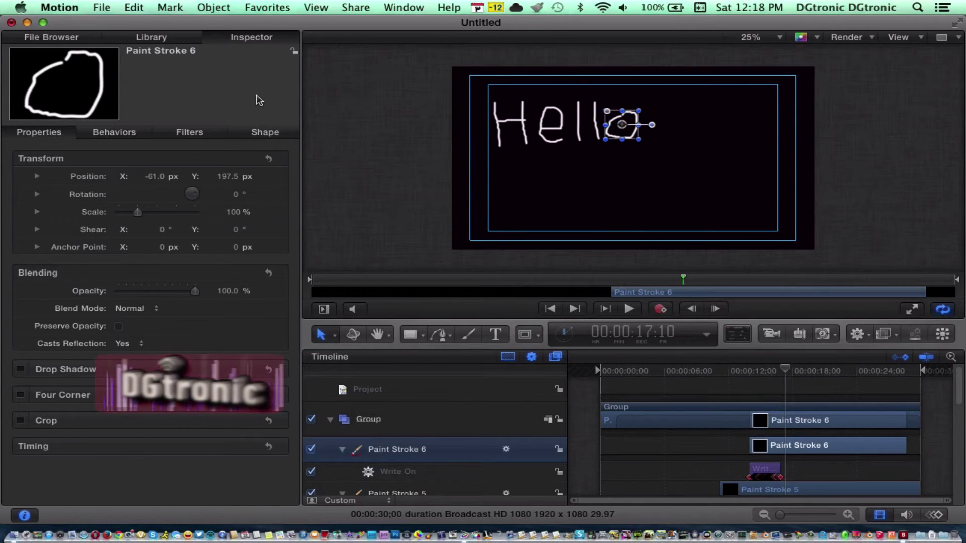
Set Paint Stroke 6's Brush Type to Solid and its brush colour to red.
left_click(260, 133)
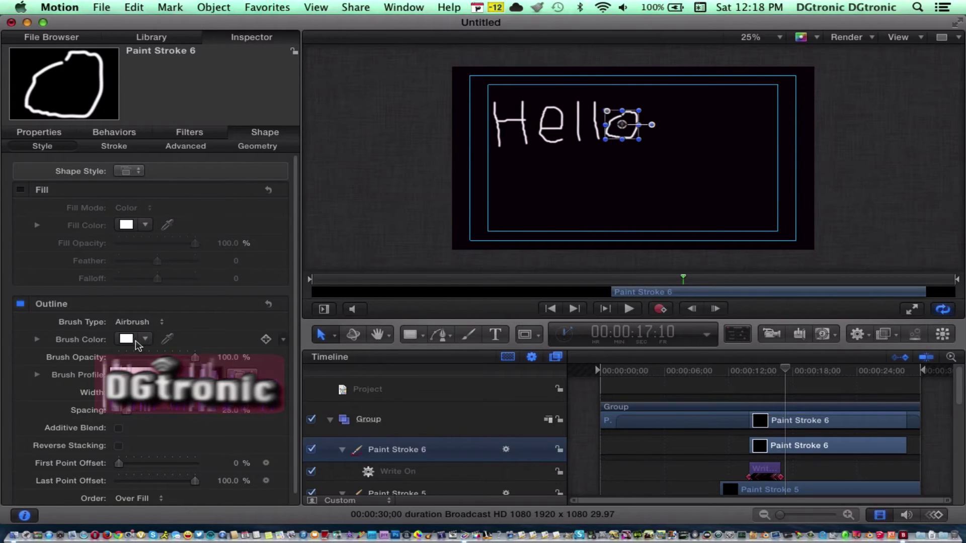
left_click(162, 323)
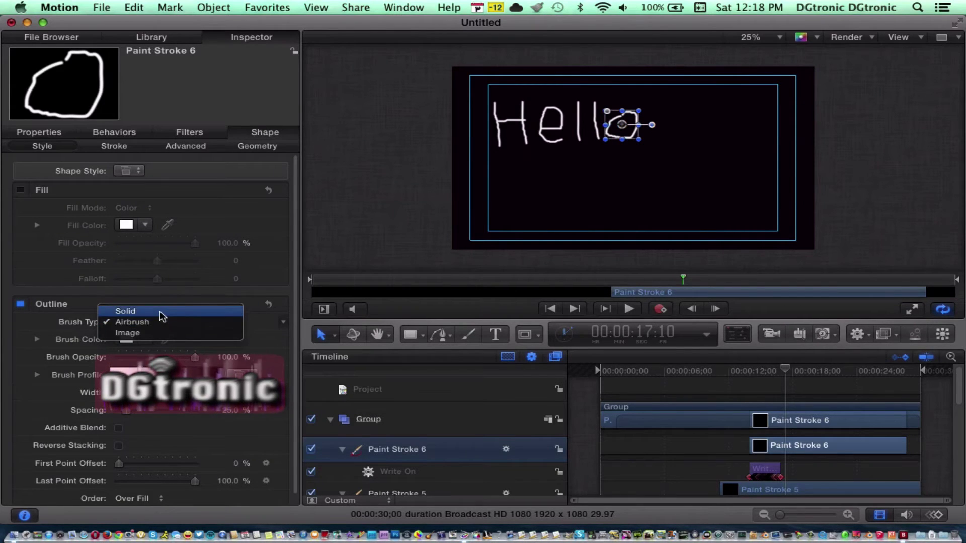
left_click(159, 312)
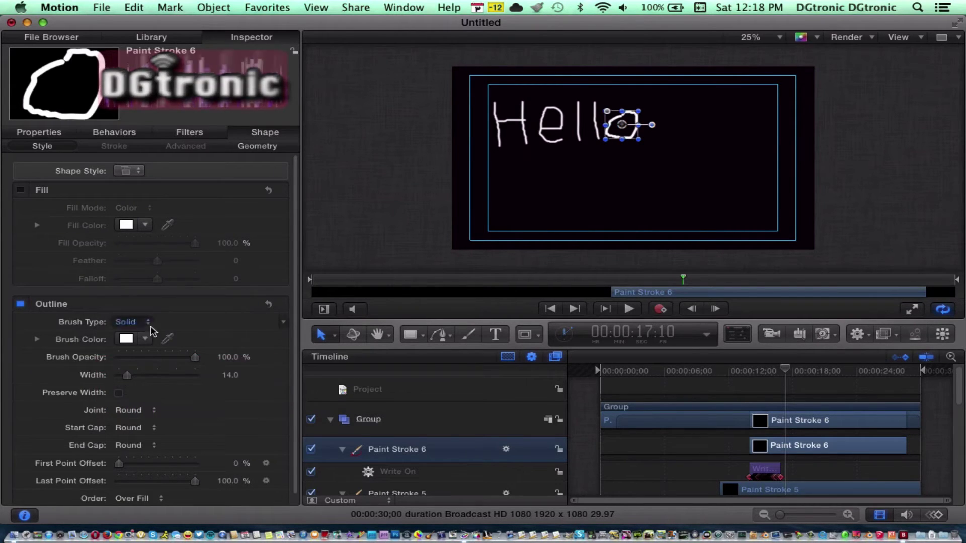
left_click(125, 339)
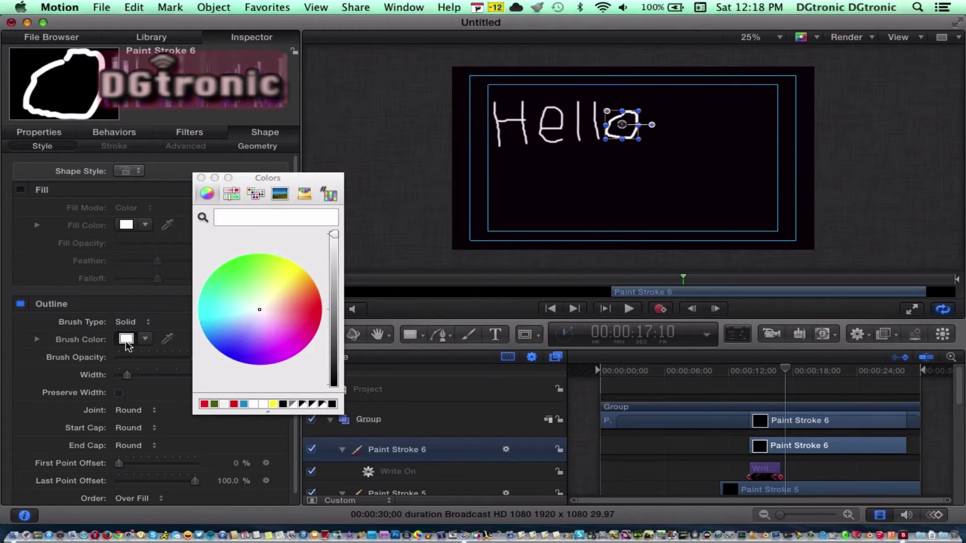
left_click(315, 320)
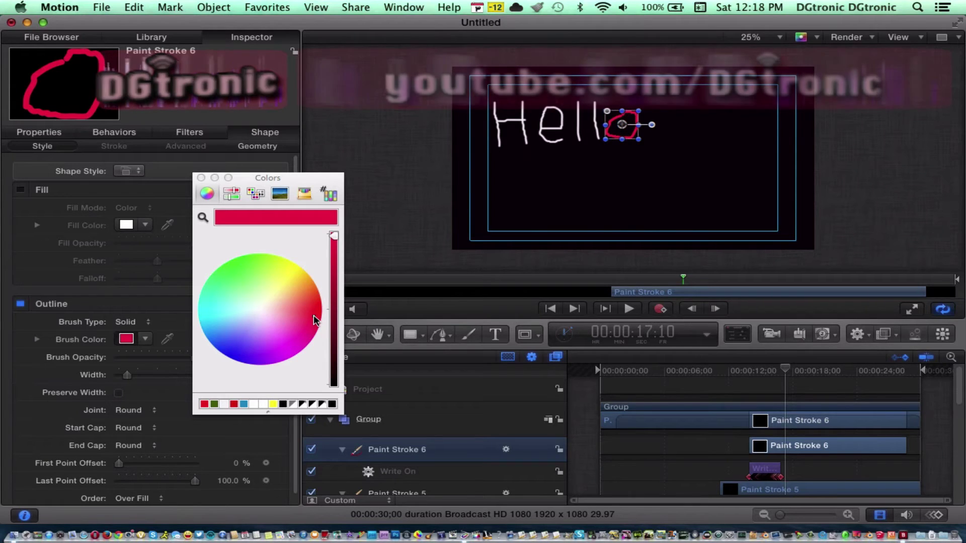
Close the Colors window and widen the o's red outline from 14 to 39.
left_click(201, 178)
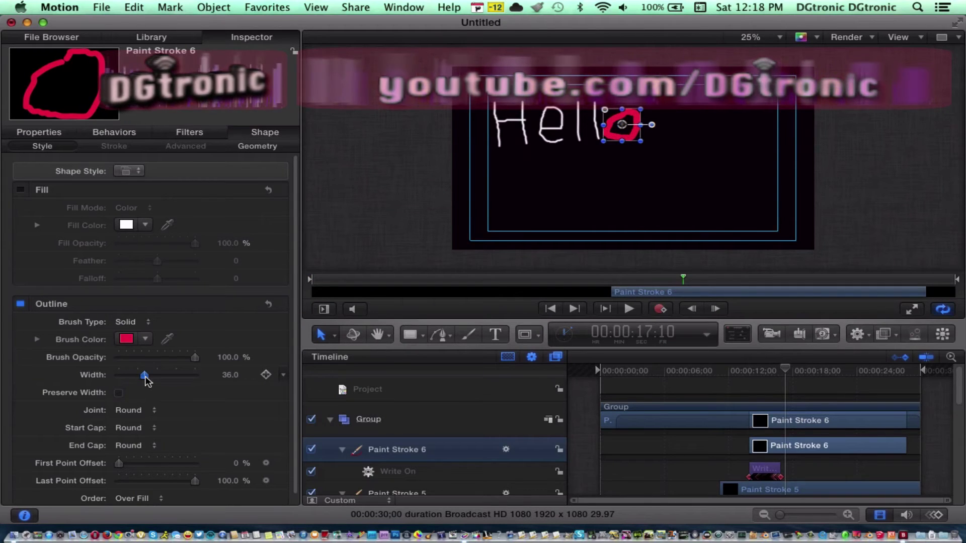
left_click_drag(131, 375, 147, 376)
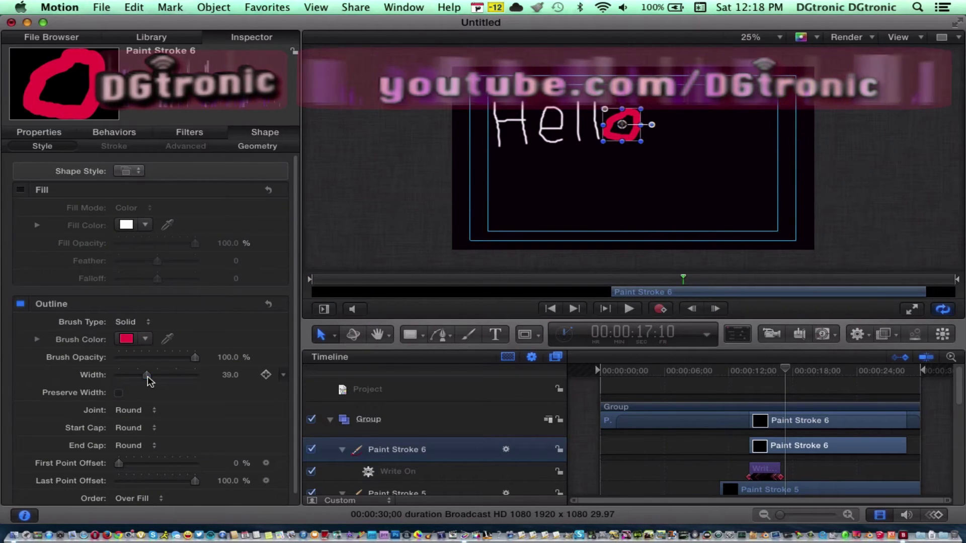
scroll(180, 414, "down", 1)
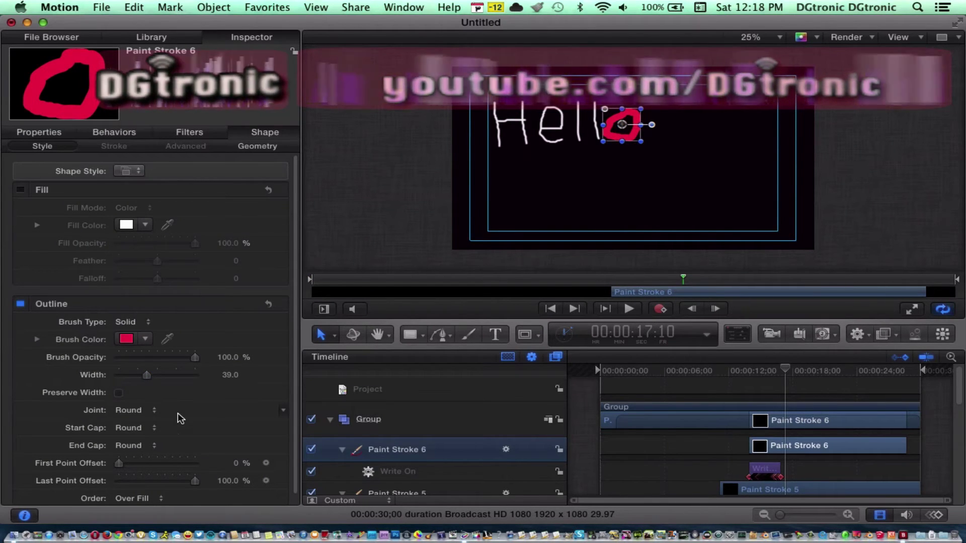
scroll(181, 418, "down", 1)
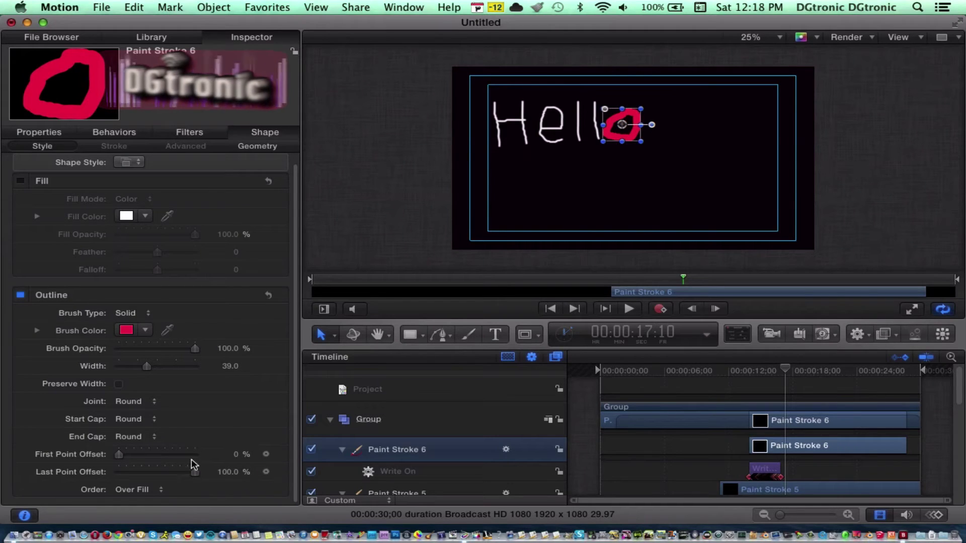
scroll(190, 264, "up", 1)
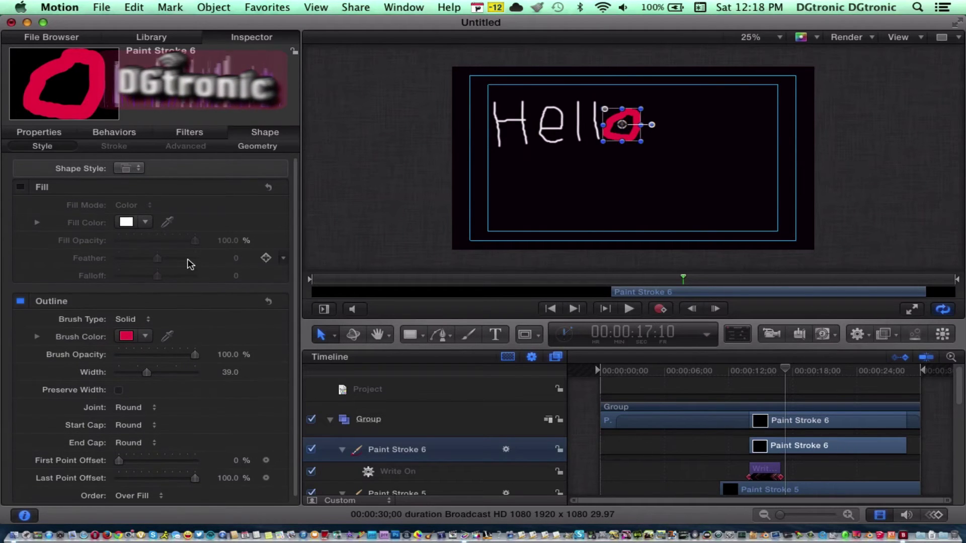
Turn on a fill inside the o and make it blue.
left_click(20, 188)
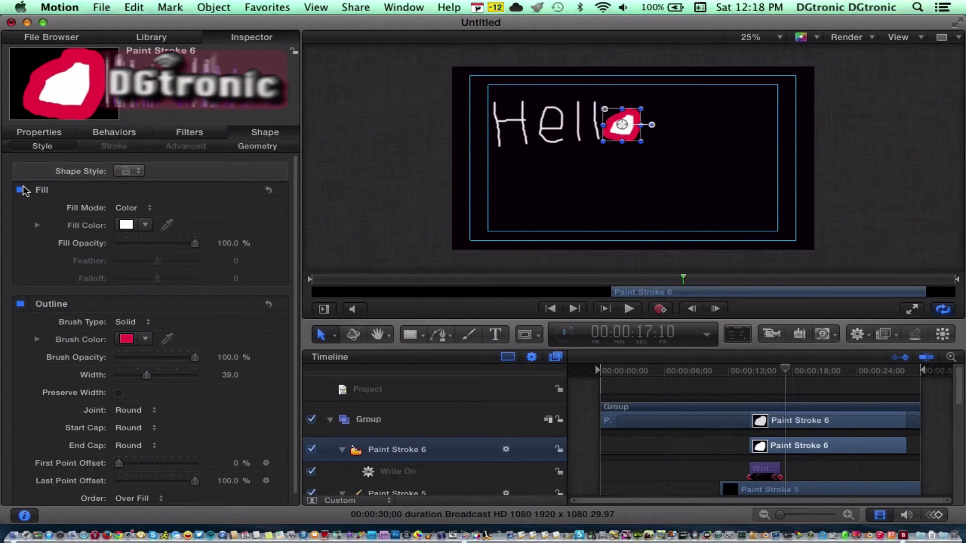
left_click(126, 225)
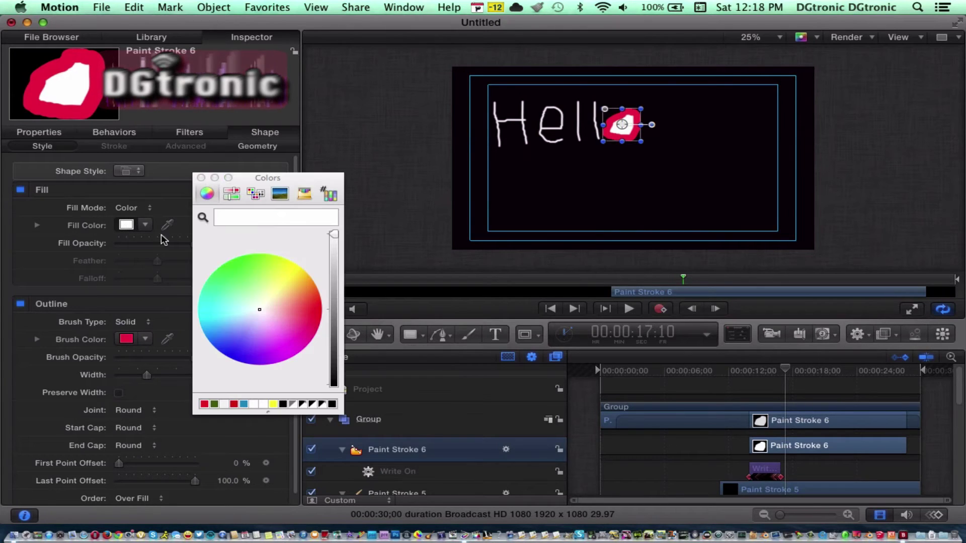
left_click(228, 273)
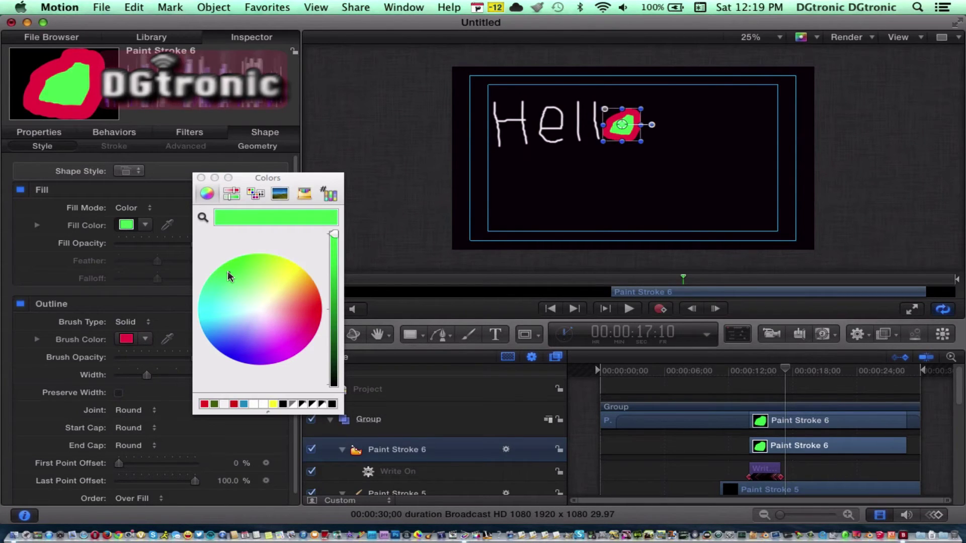
left_click(228, 341)
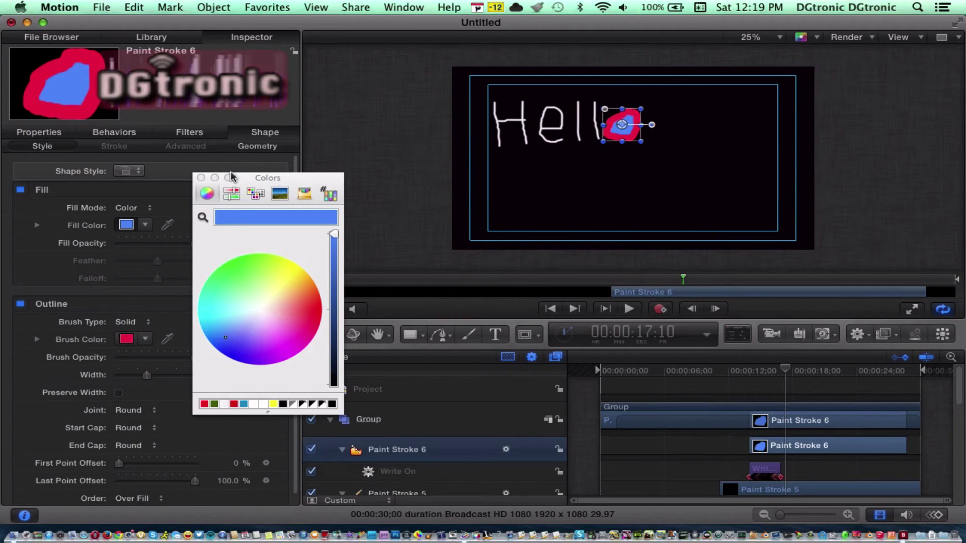
Lower the o's blue fill to about 60% opacity and rewind to 00:00:00:00.
left_click(200, 178)
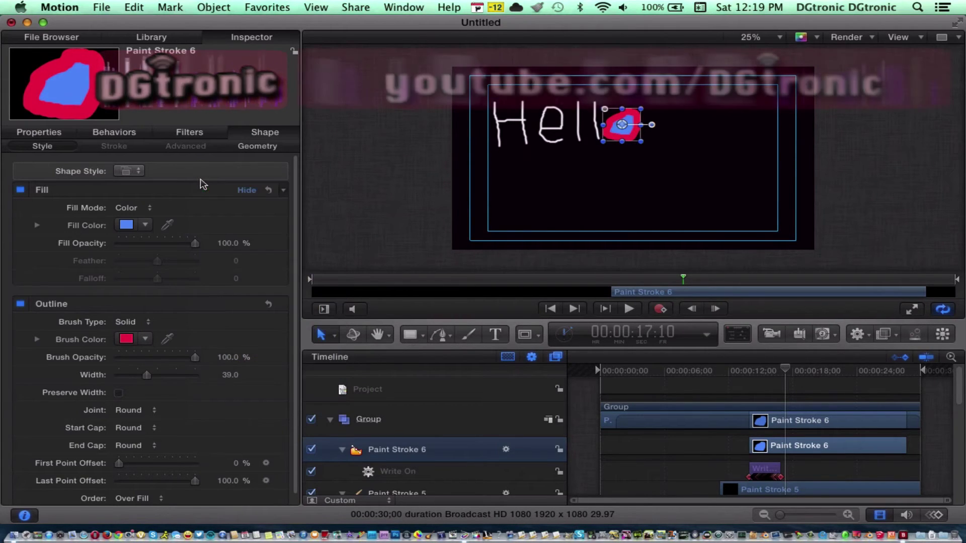
left_click_drag(195, 249, 165, 246)
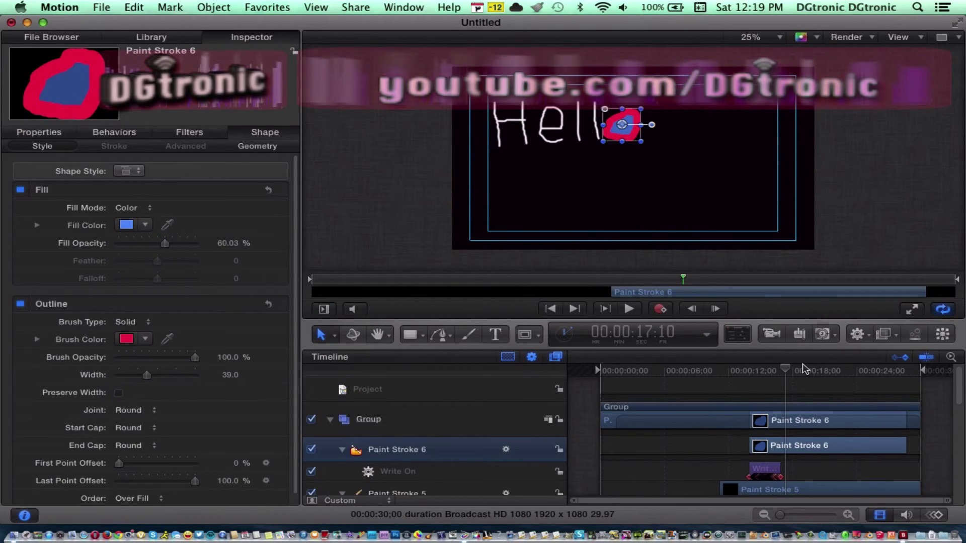
left_click_drag(786, 374, 599, 375)
Deselect, play Hello from the start, stop once fully drawn, then return to about 16 seconds.
left_click(663, 389)
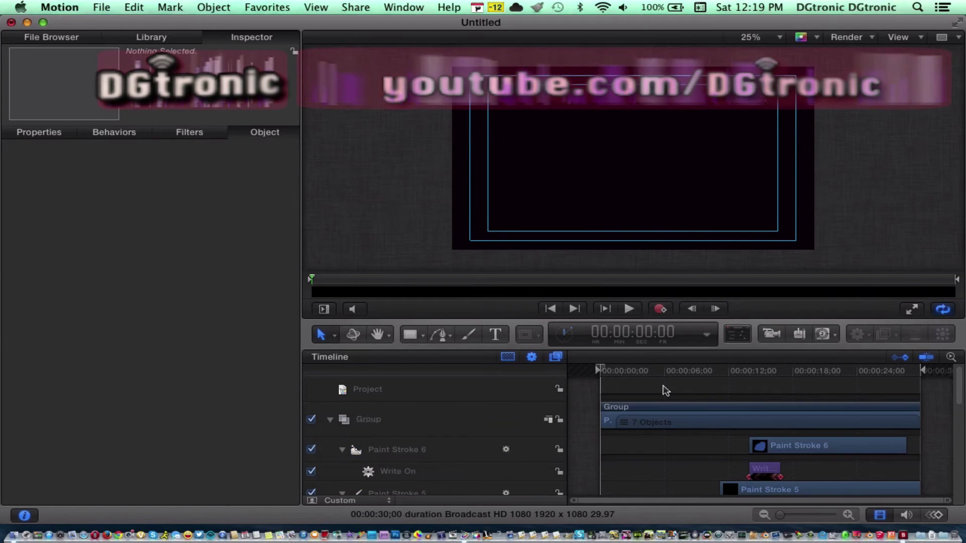
left_click(628, 309)
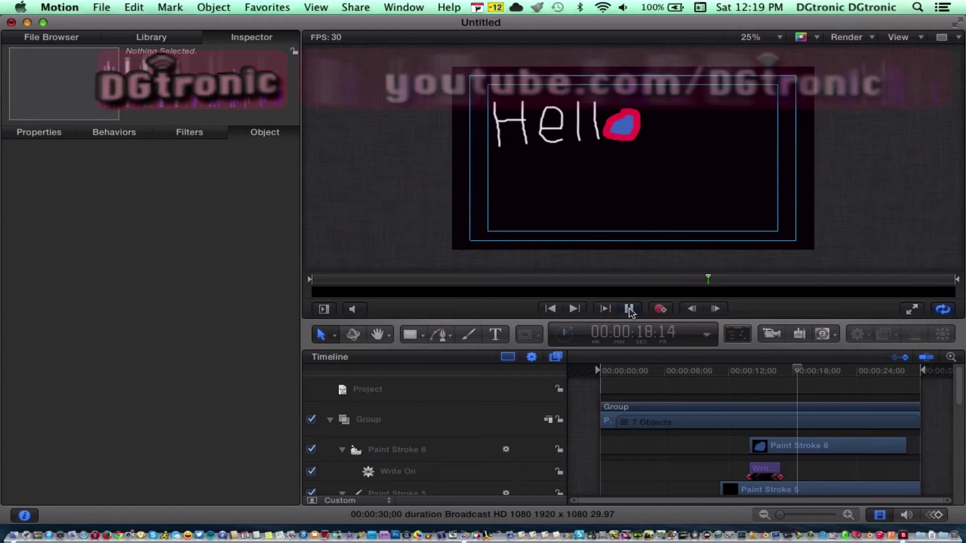
left_click(629, 309)
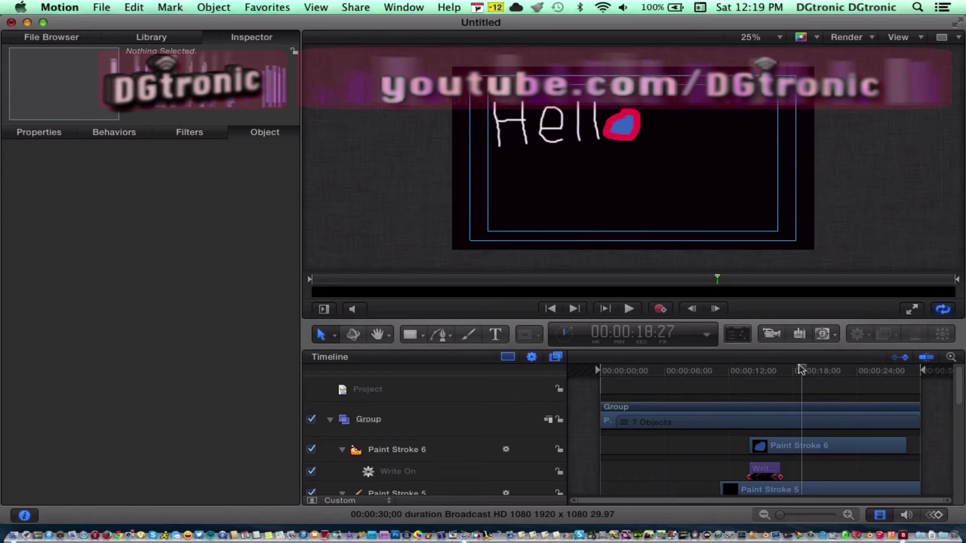
mouse_move(801, 367)
left_mouse_down()
mouse_move(766, 371)
mouse_move(775, 371)
left_mouse_up()
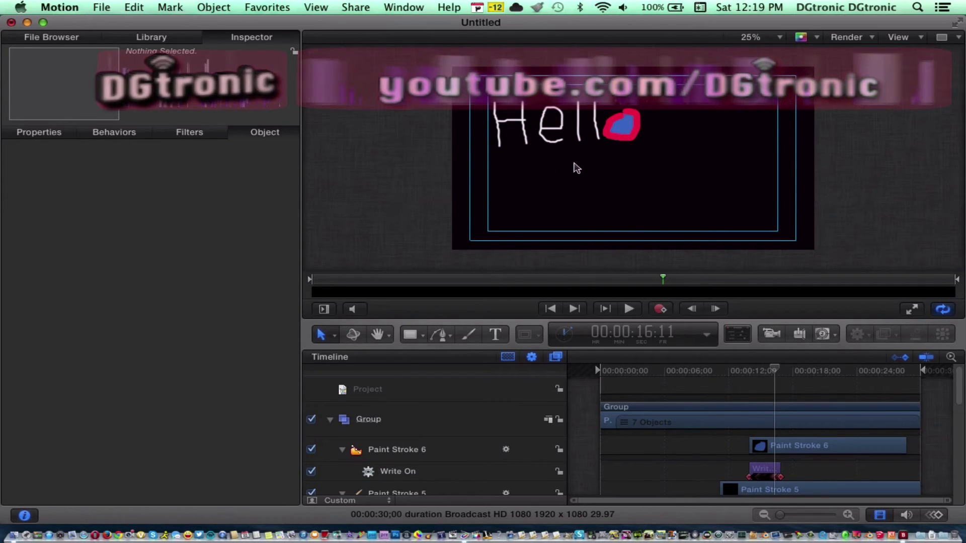
Select the e stroke (Paint Stroke 3) and set its Brush Type to Airbrush.
left_click(520, 121)
left_click(551, 131)
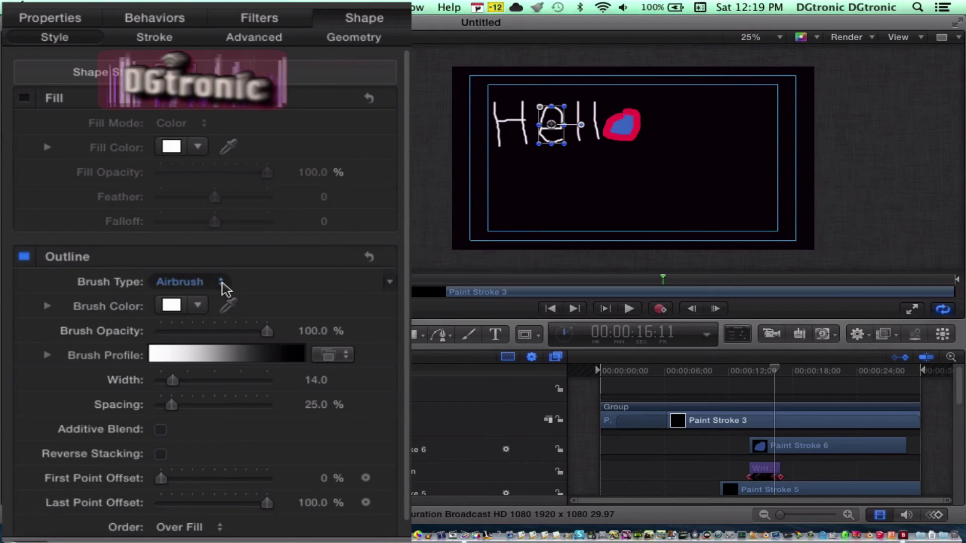
left_click(218, 284)
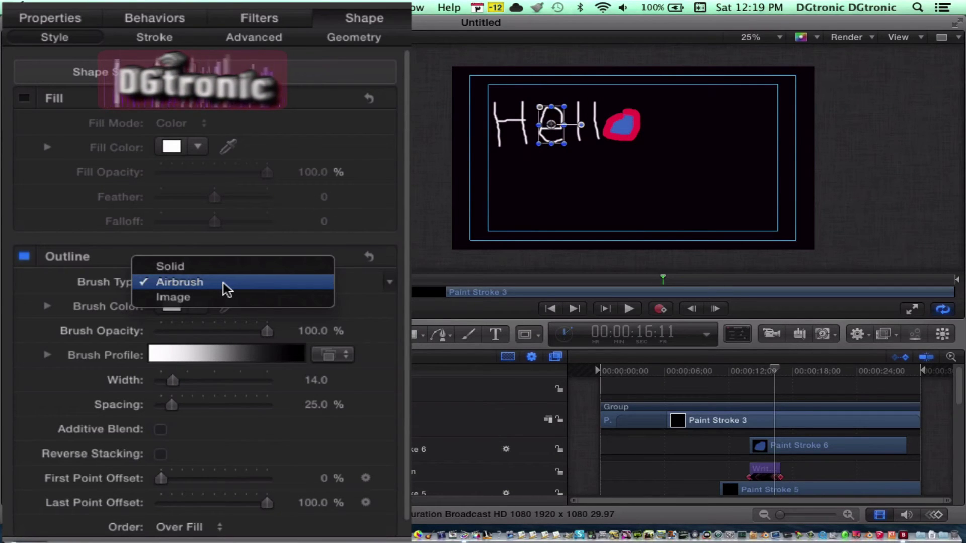
left_click(227, 271)
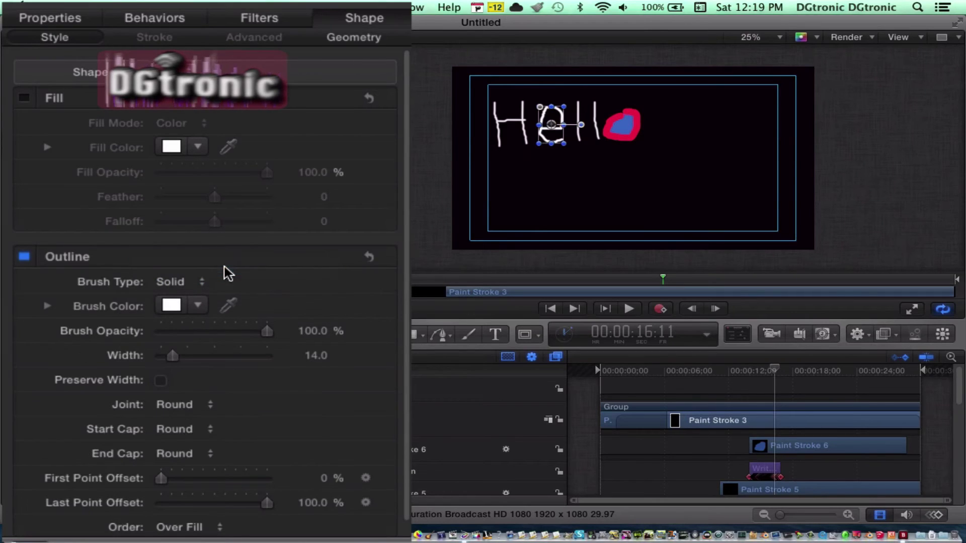
left_click(206, 285)
left_click(197, 299)
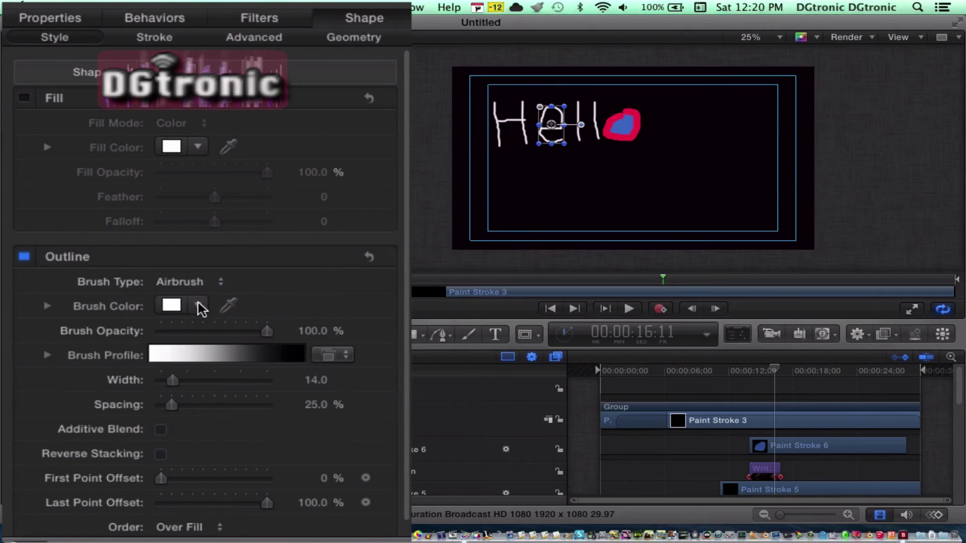
Set the e's Brush Color to green.
left_click(171, 308)
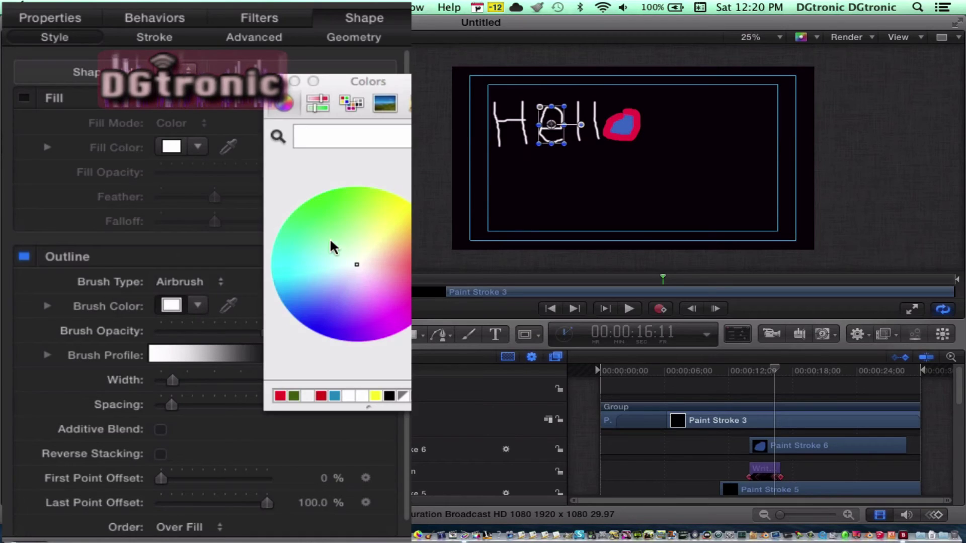
left_click(309, 226)
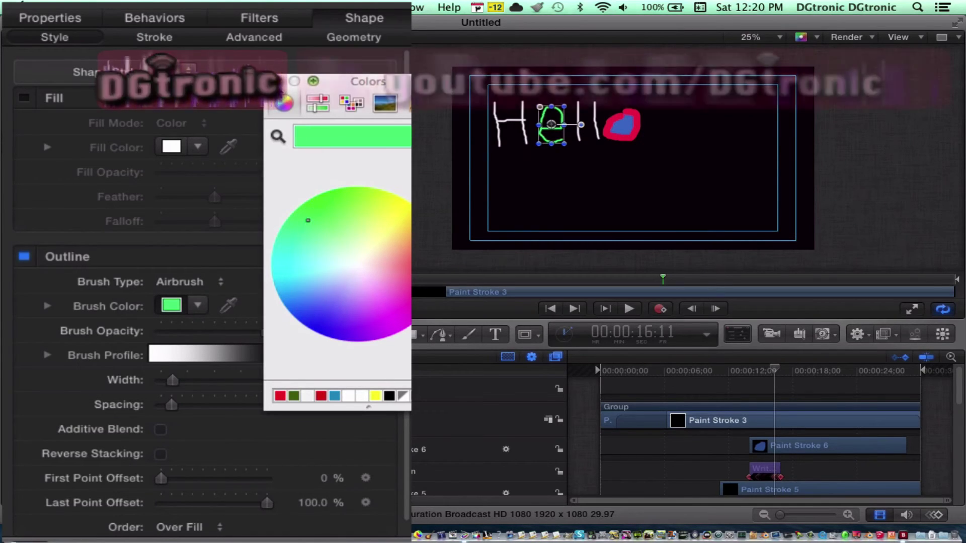
left_click(294, 81)
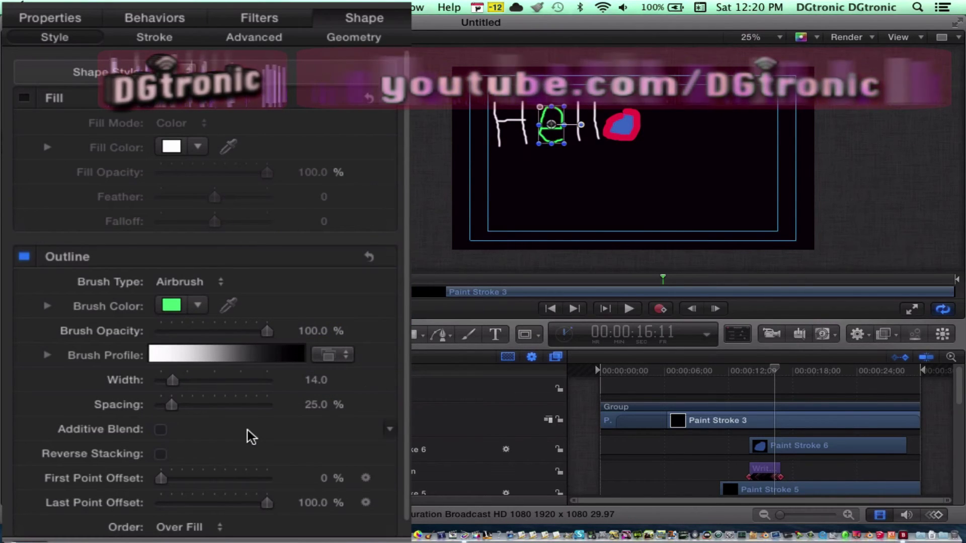
scroll(249, 435, "down", 2)
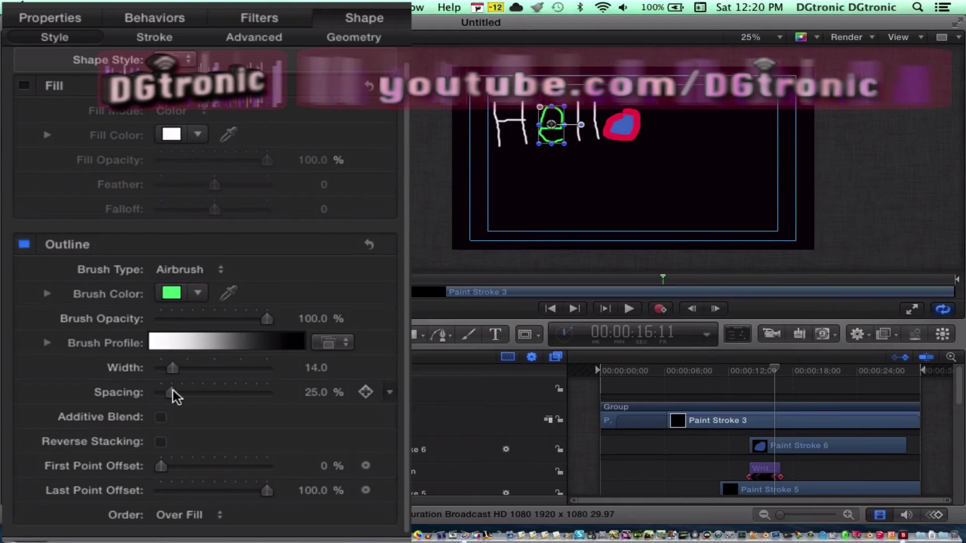
Set the e's airbrush Spacing to 5%, Order to Under Fill, and enable its fill.
mouse_move(172, 392)
left_mouse_down()
mouse_move(259, 397)
mouse_move(126, 392)
left_mouse_up()
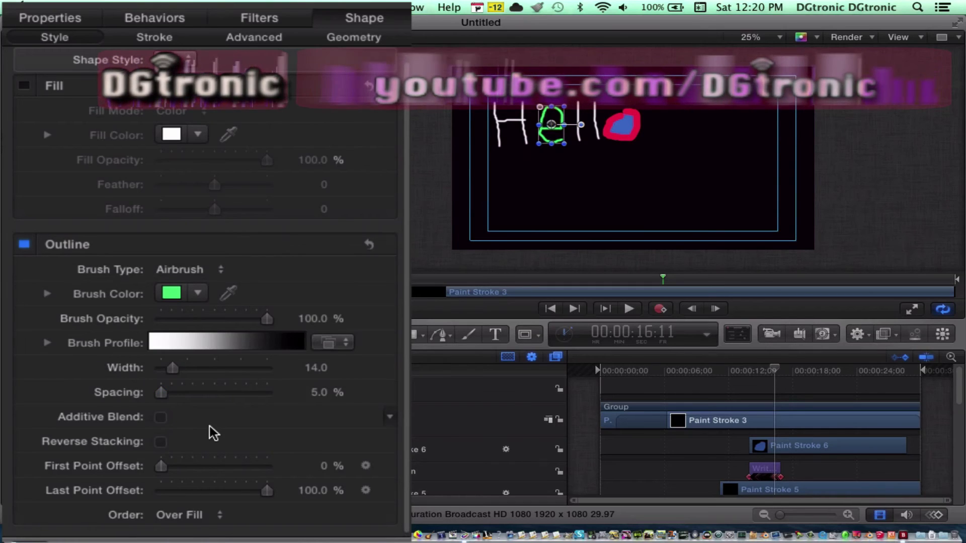
left_click(224, 521)
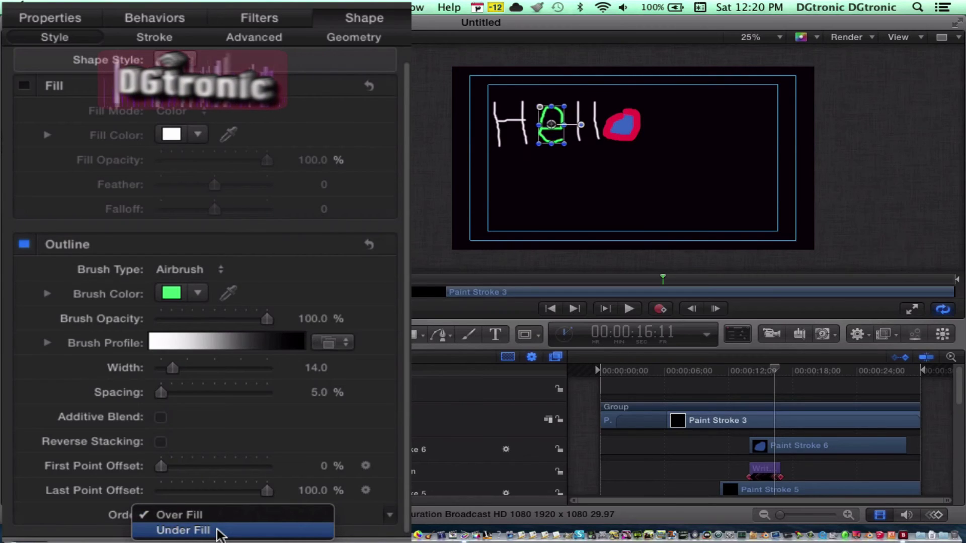
left_click(220, 532)
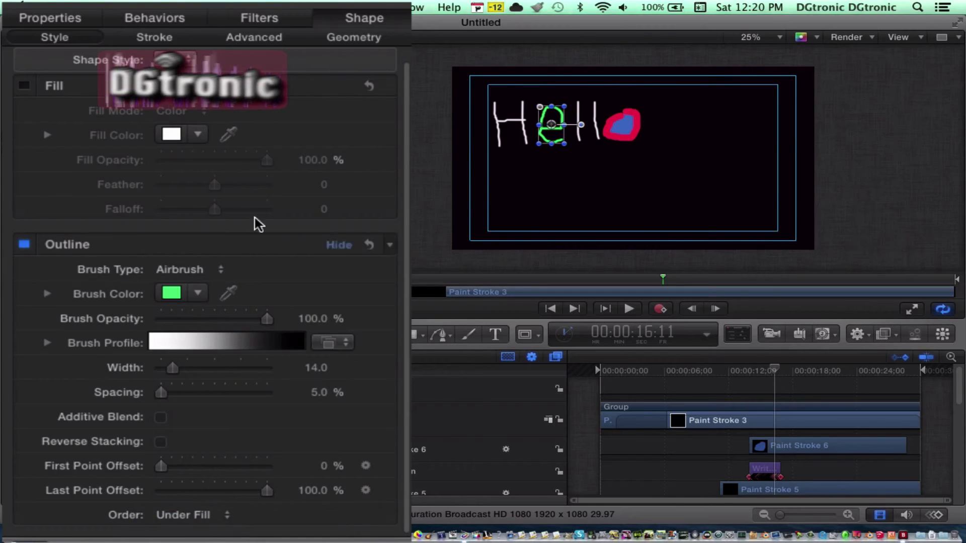
left_click(25, 86)
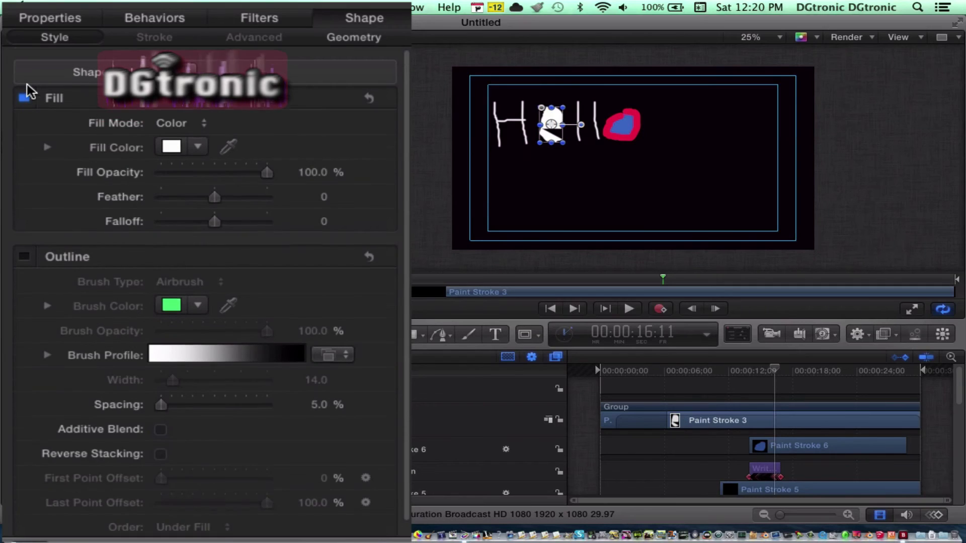
Change the e's Fill Color to green and scrub the playhead back to check it.
left_click(171, 147)
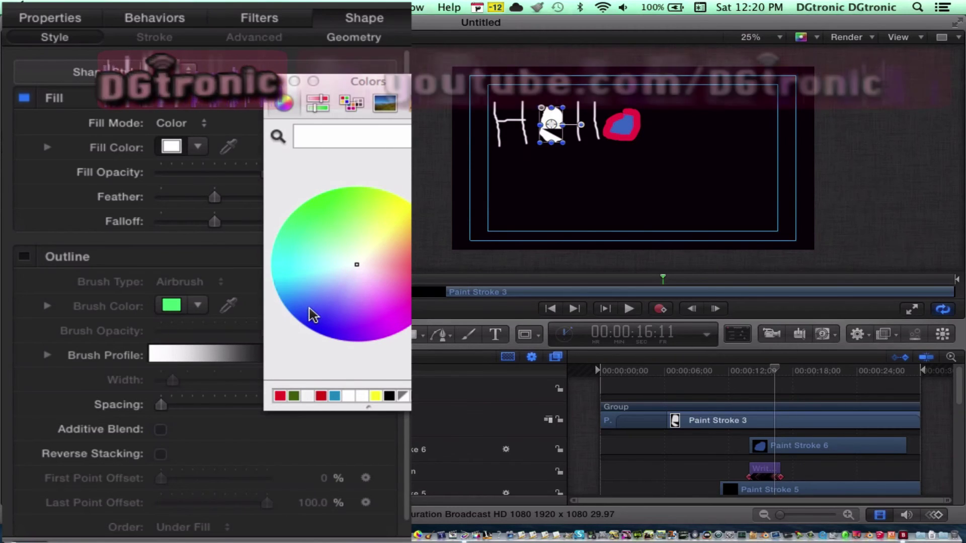
left_click(311, 218)
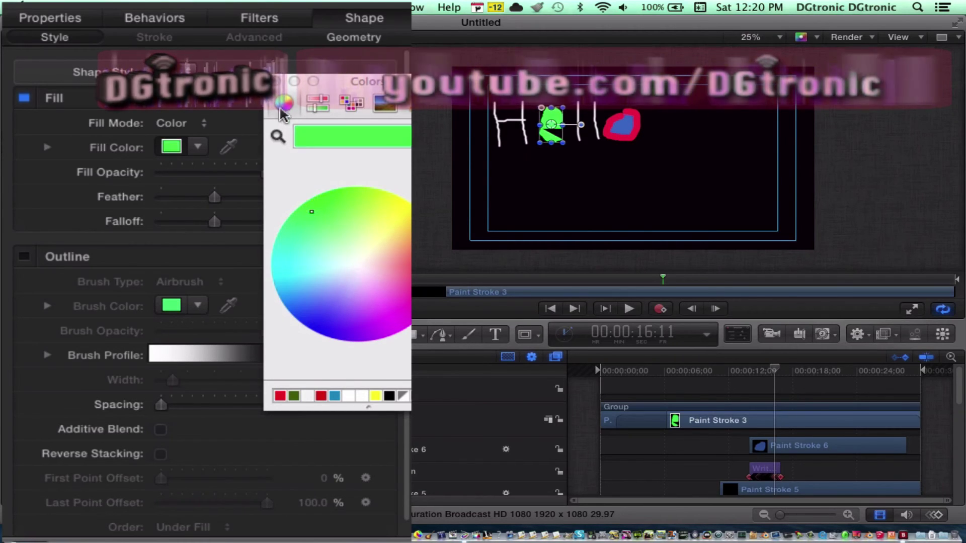
left_click(294, 81)
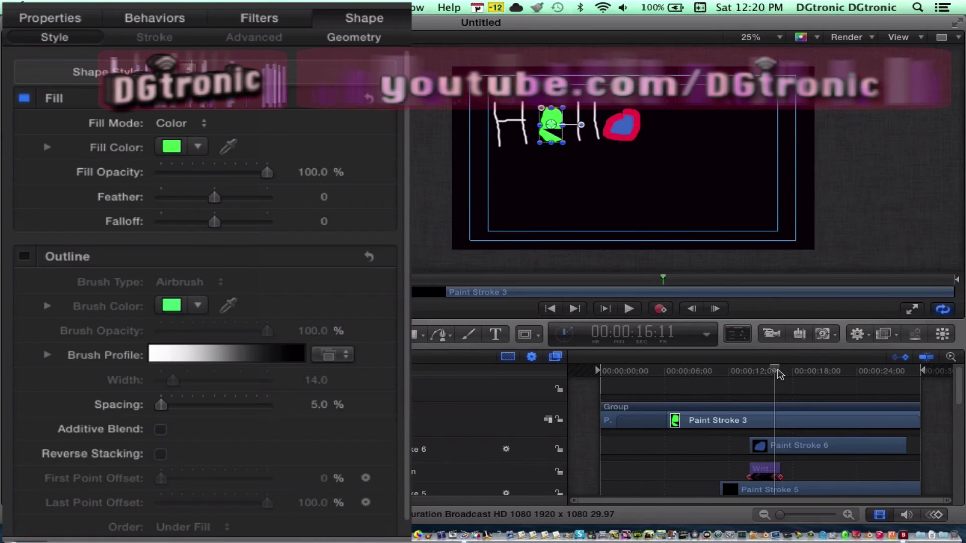
left_click_drag(774, 367, 668, 371)
Jump to the start, deselect, play Hello, then scrub back to where only 'He' is drawn.
key("Home")
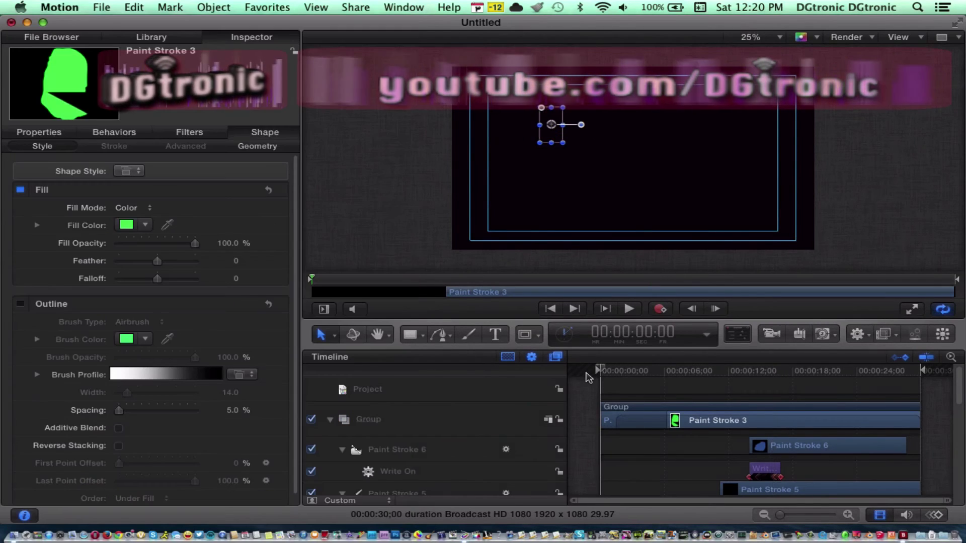
key("super+shift+a")
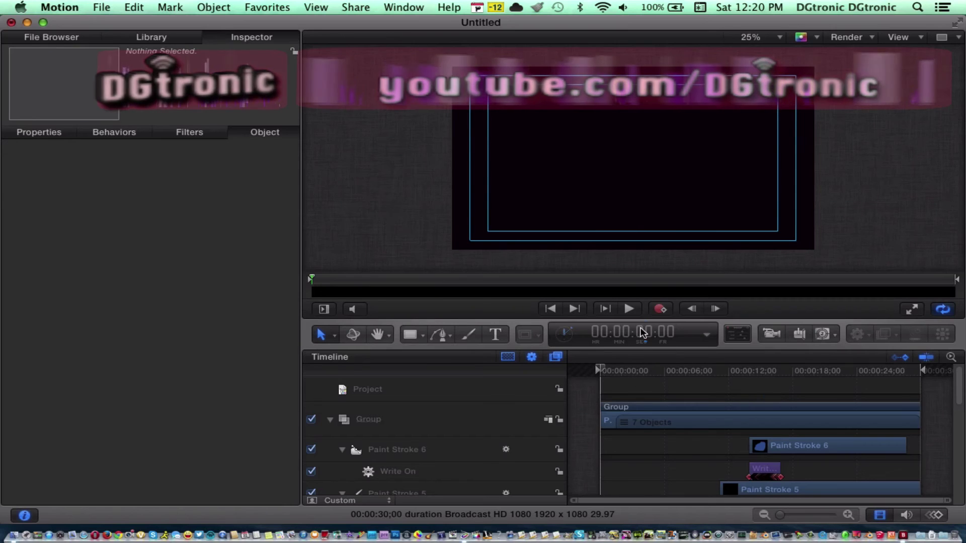
left_click(629, 308)
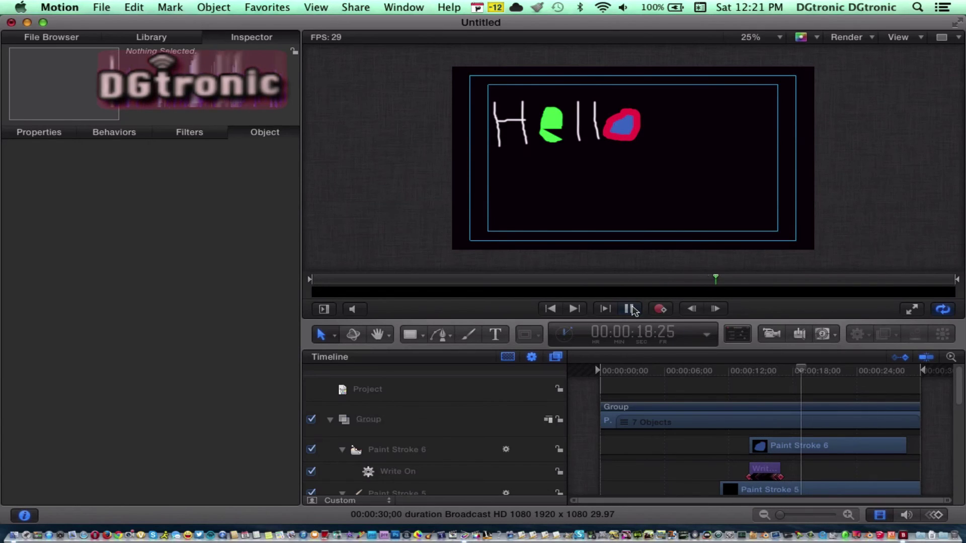
mouse_move(801, 373)
left_mouse_down()
mouse_move(603, 388)
mouse_move(802, 381)
left_mouse_up()
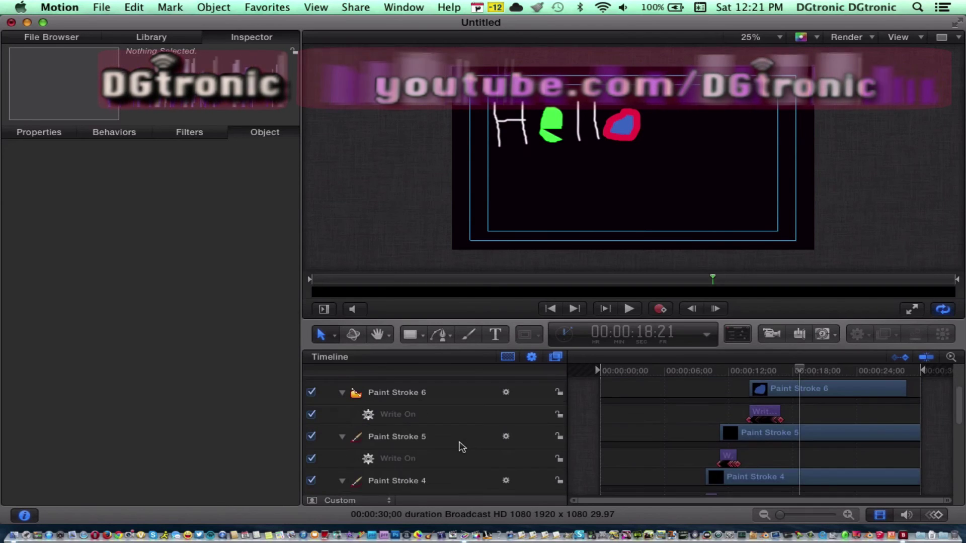
scroll(461, 445, "down", 5)
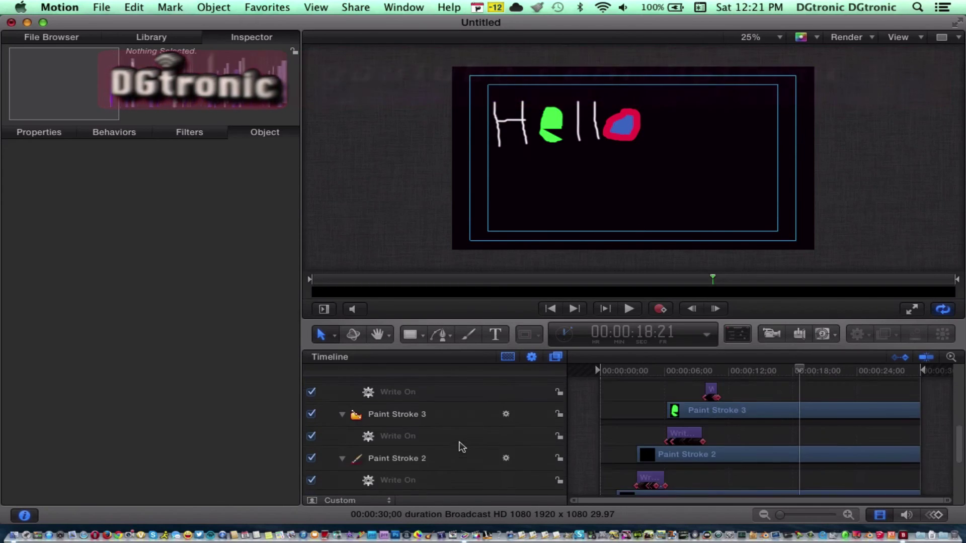
scroll(459, 442, "down", 3)
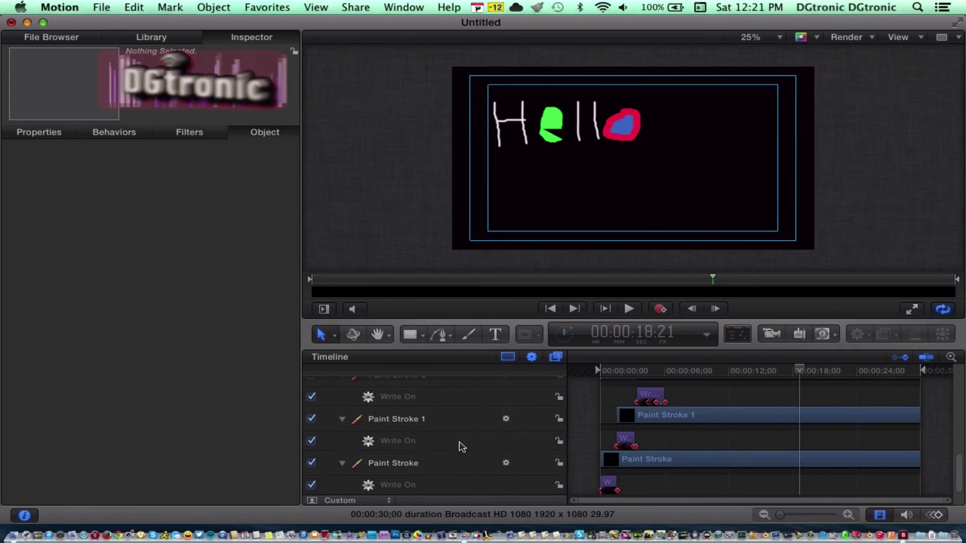
scroll(461, 447, "up", 8)
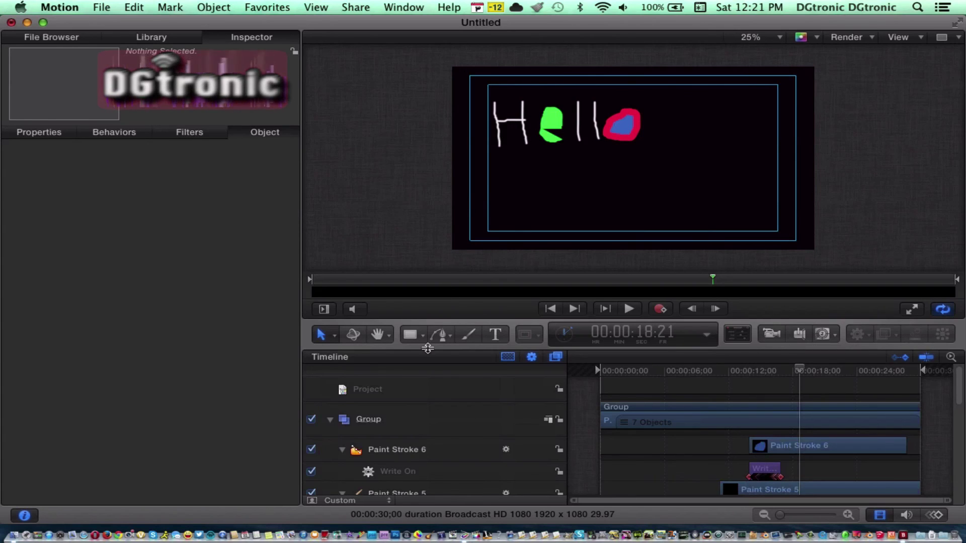
scroll(436, 455, "down", 3)
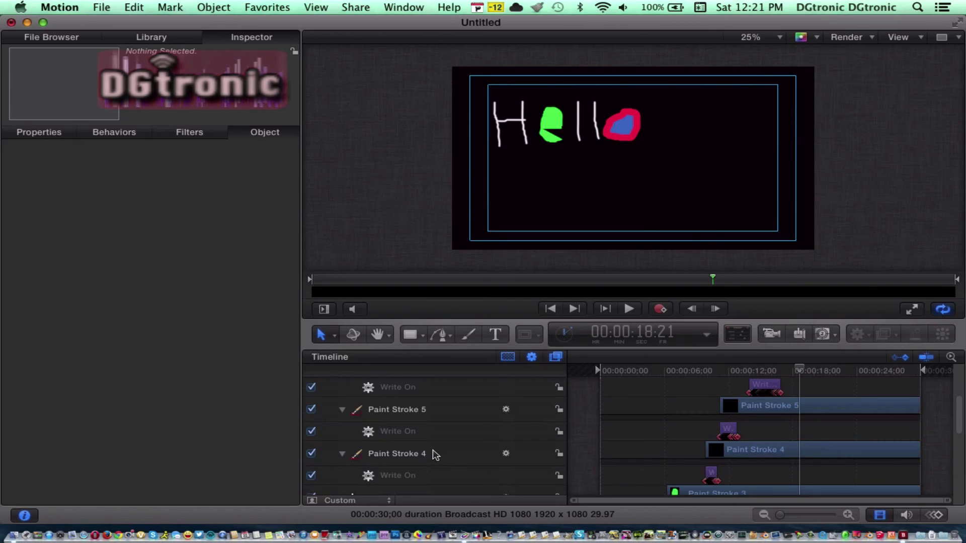
scroll(436, 455, "down", 4)
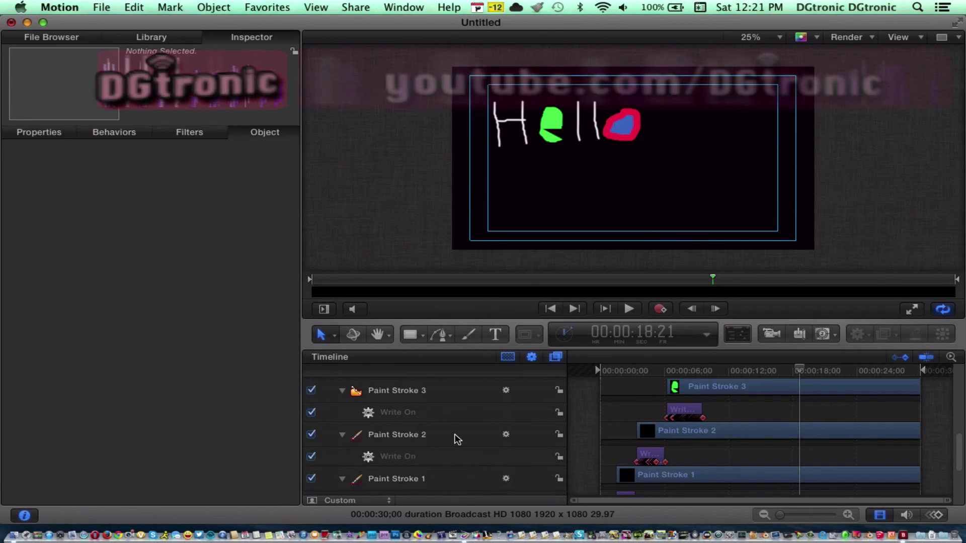
scroll(455, 439, "down", 3)
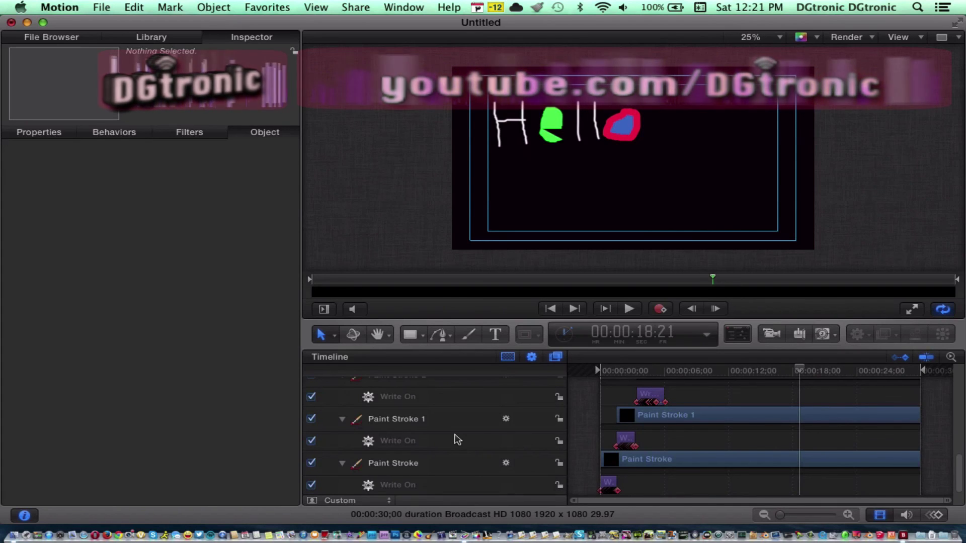
scroll(456, 439, "up", 3)
scroll(456, 439, "up", 6)
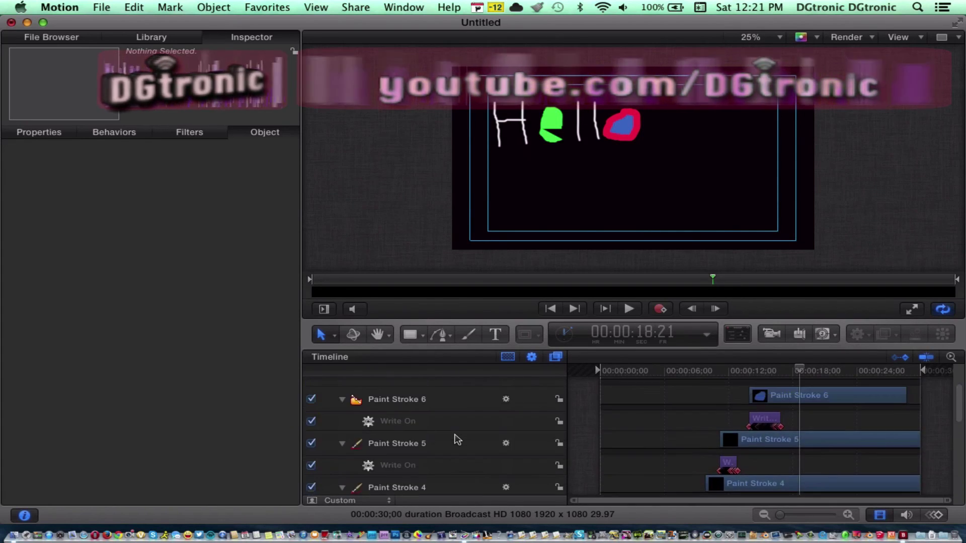